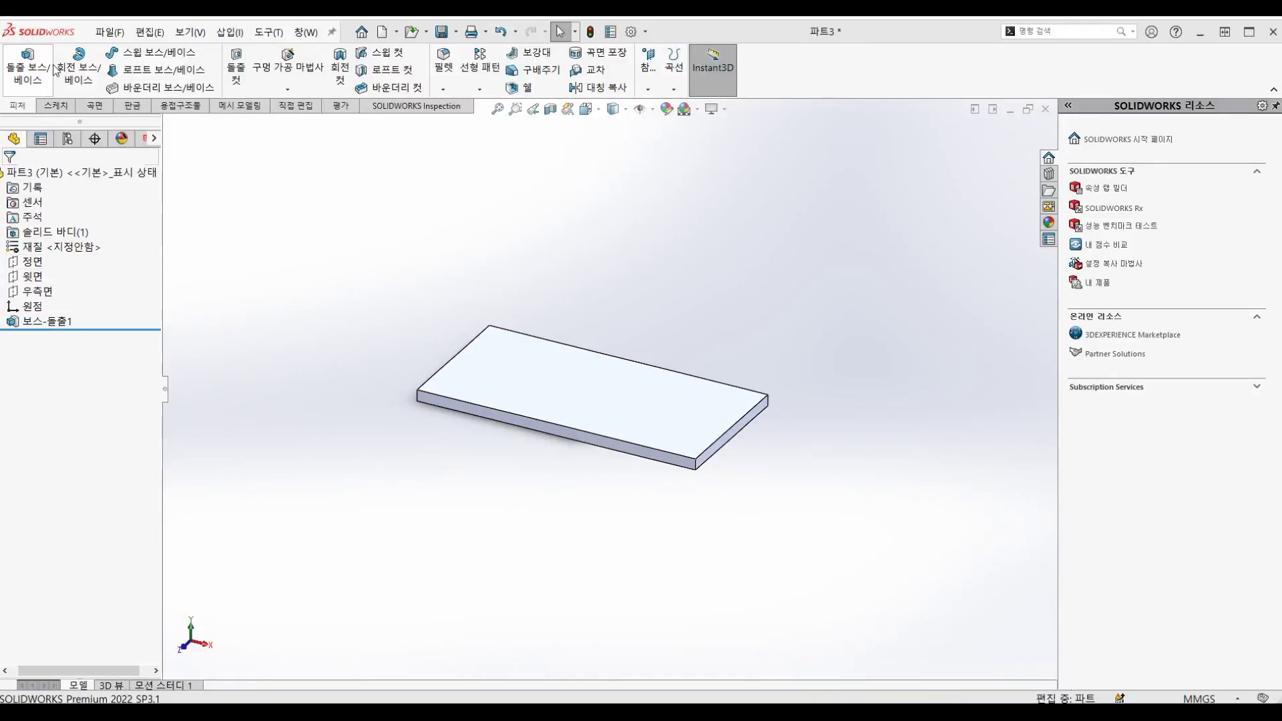
- Create reference plane 평면1 offset 50 mm from the plate's top face
left_click(648, 78)
left_click(668, 106)
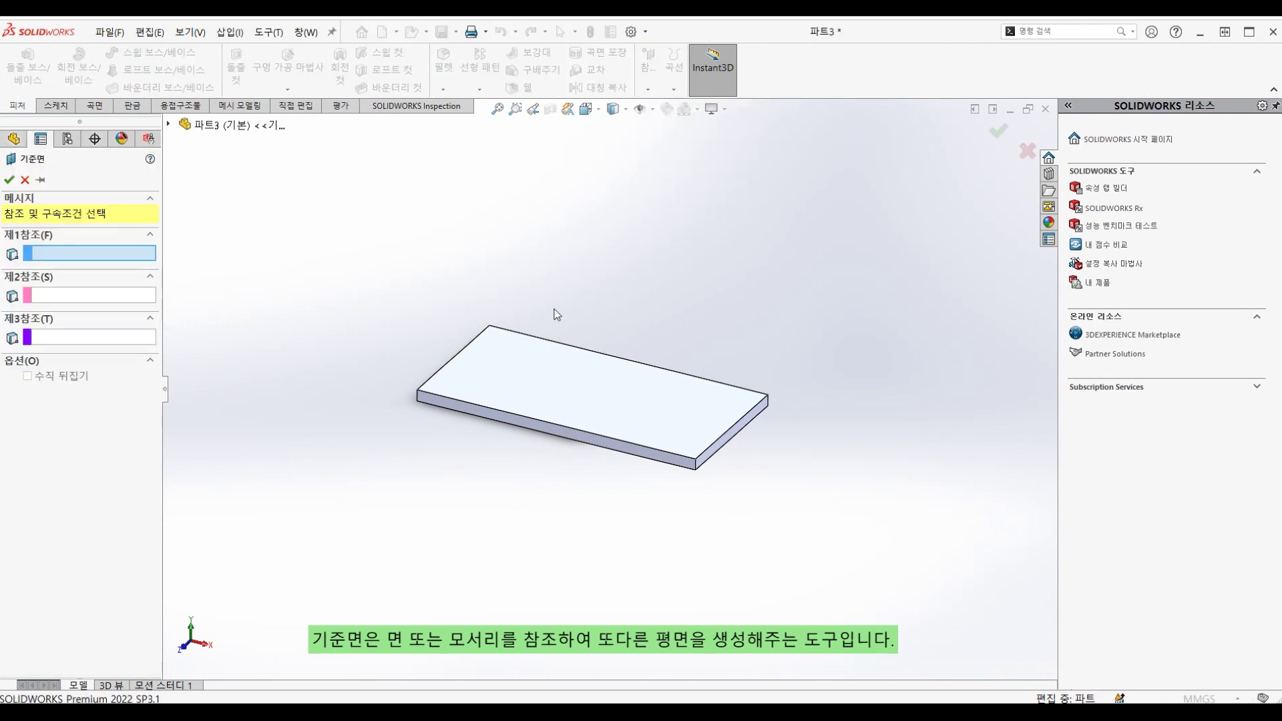
left_click(533, 386)
mouse_move(521, 442)
middle_mouse_down()
mouse_move(508, 386)
mouse_move(503, 423)
middle_mouse_up()
scroll(507, 387, "down", 2)
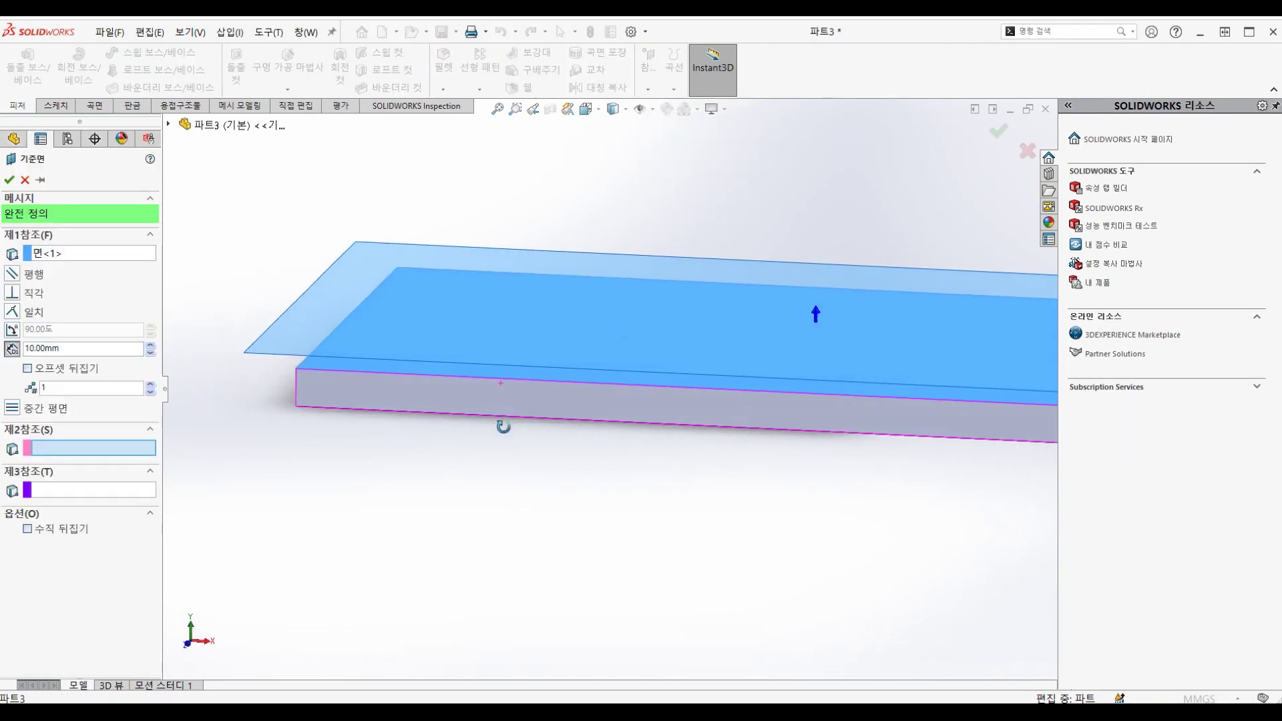
scroll(474, 410, "up", 2)
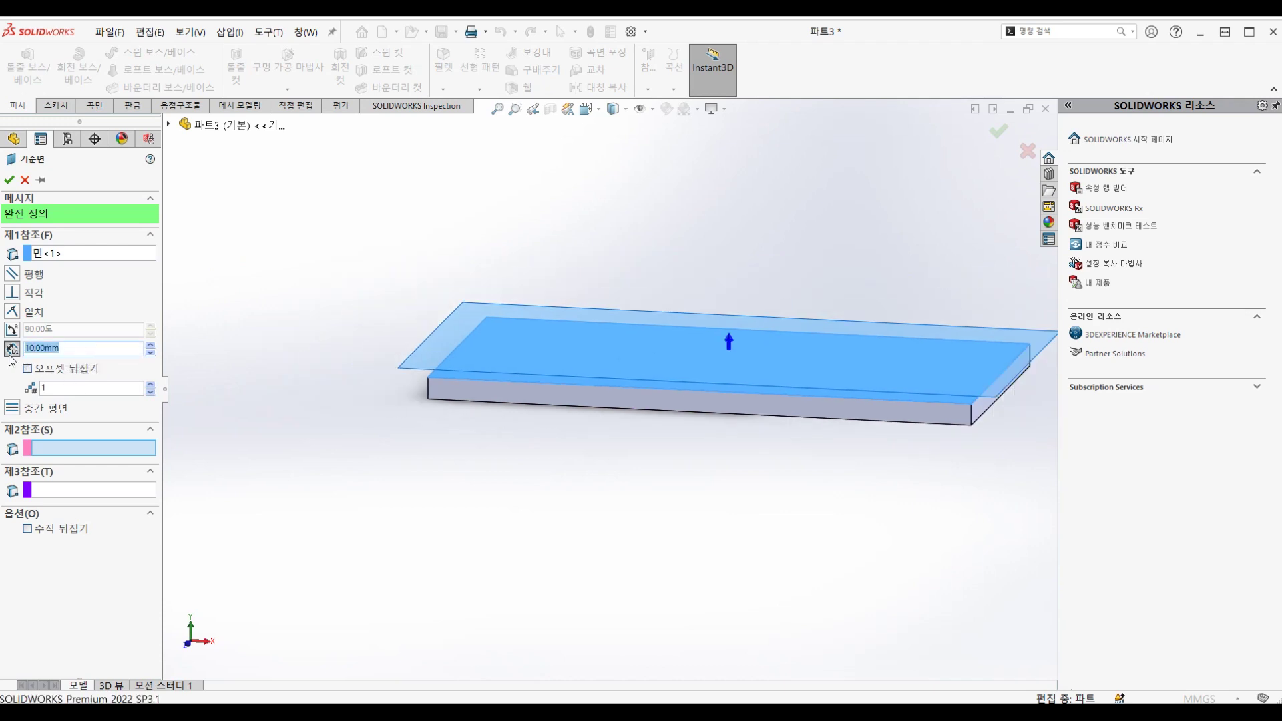
type("50")
key("Return")
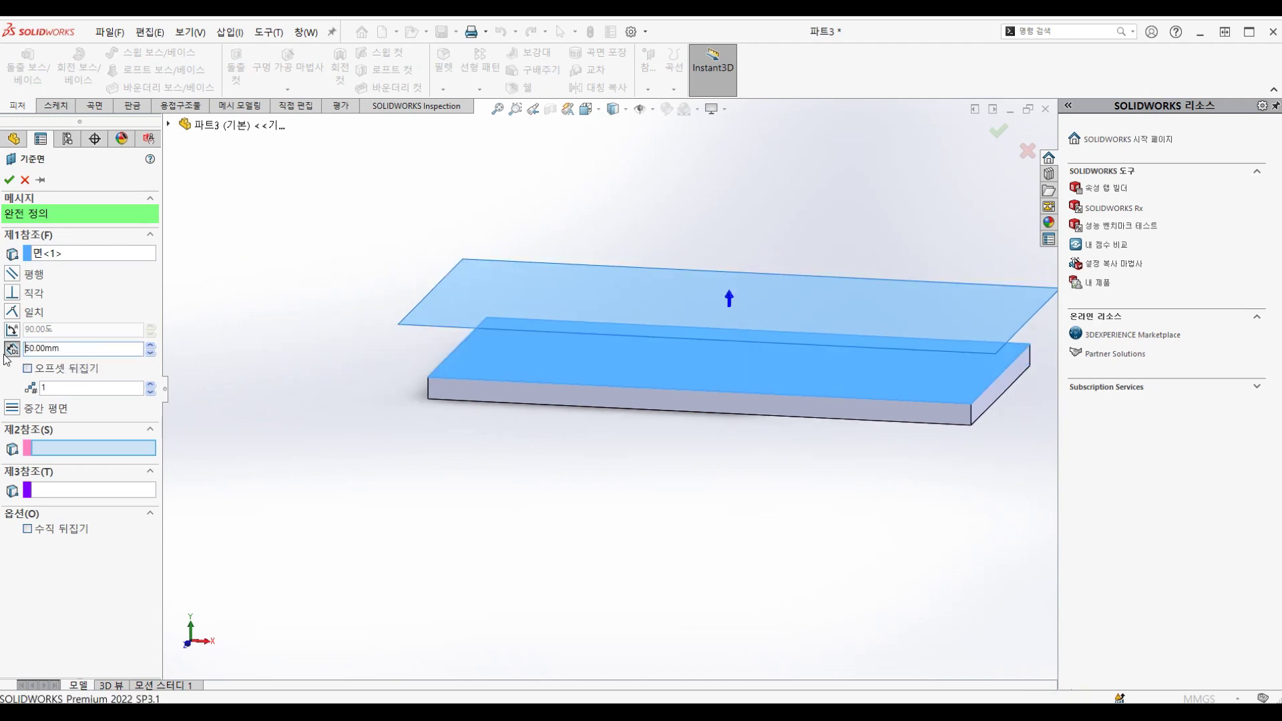
left_click(8, 179)
middle_click_drag(580, 395, 504, 298)
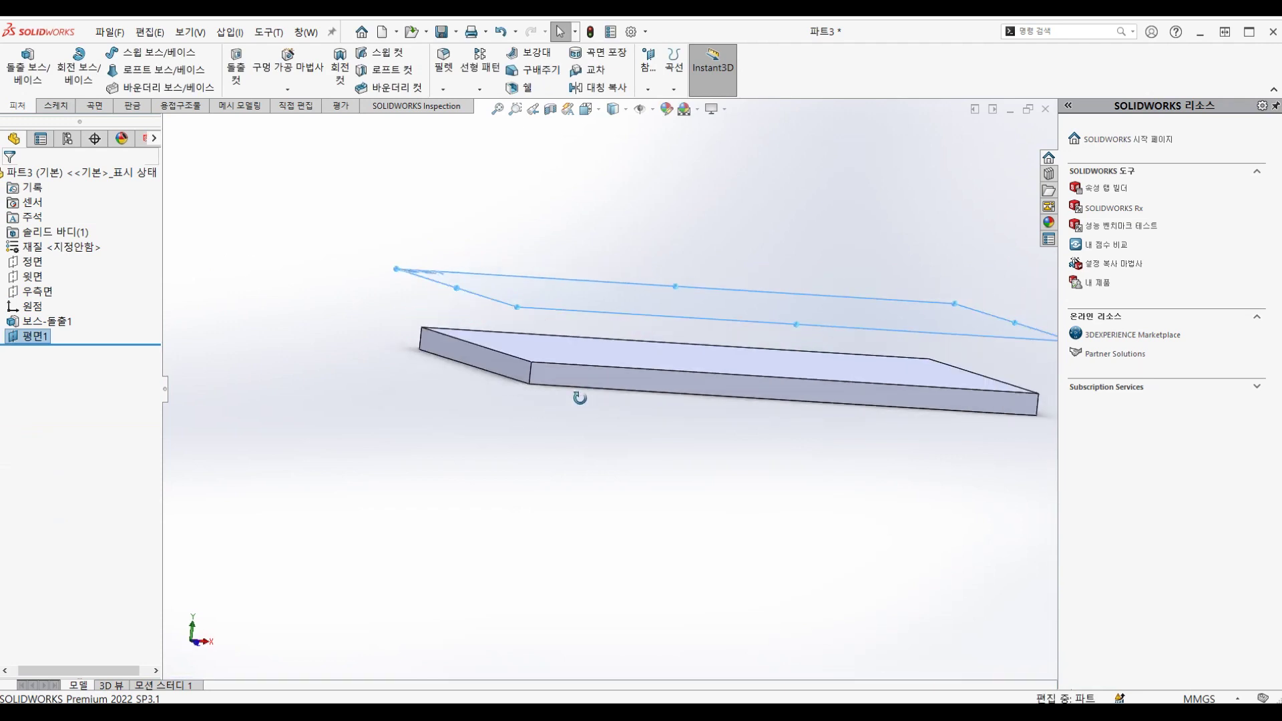
- Start a new sketch on plane 평면1
left_click(504, 298)
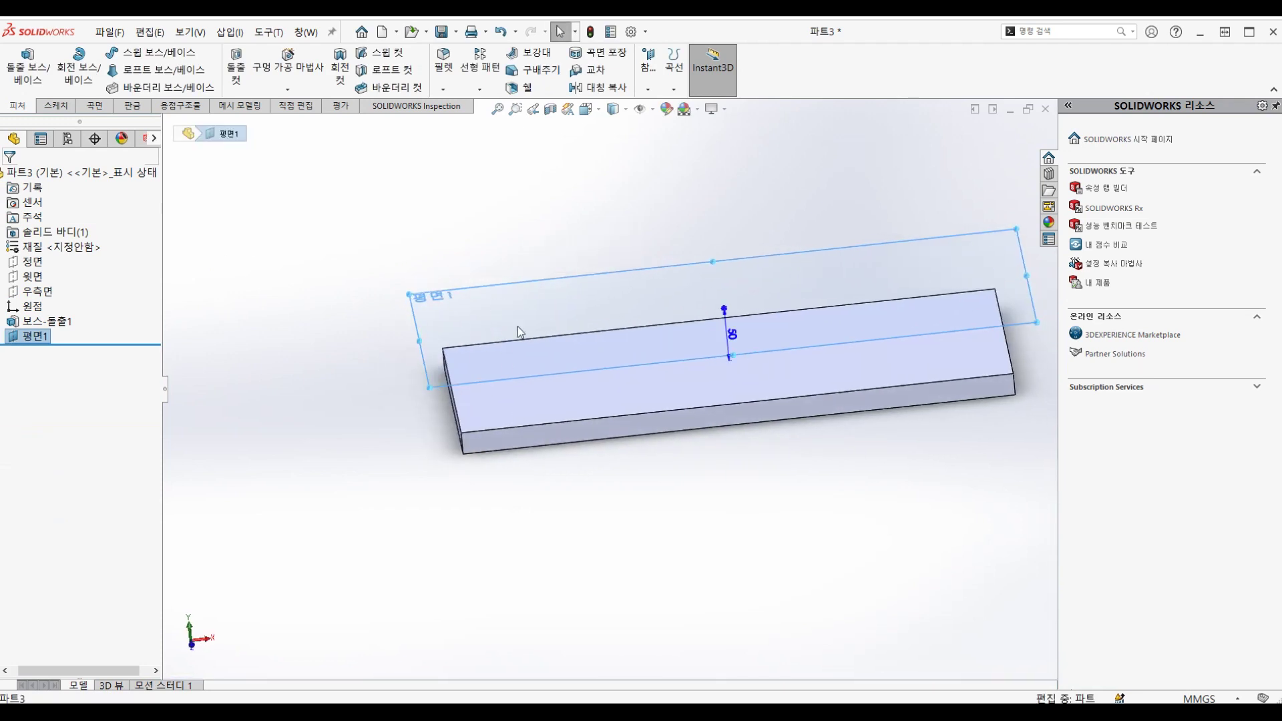
right_click(591, 292)
left_click(621, 268)
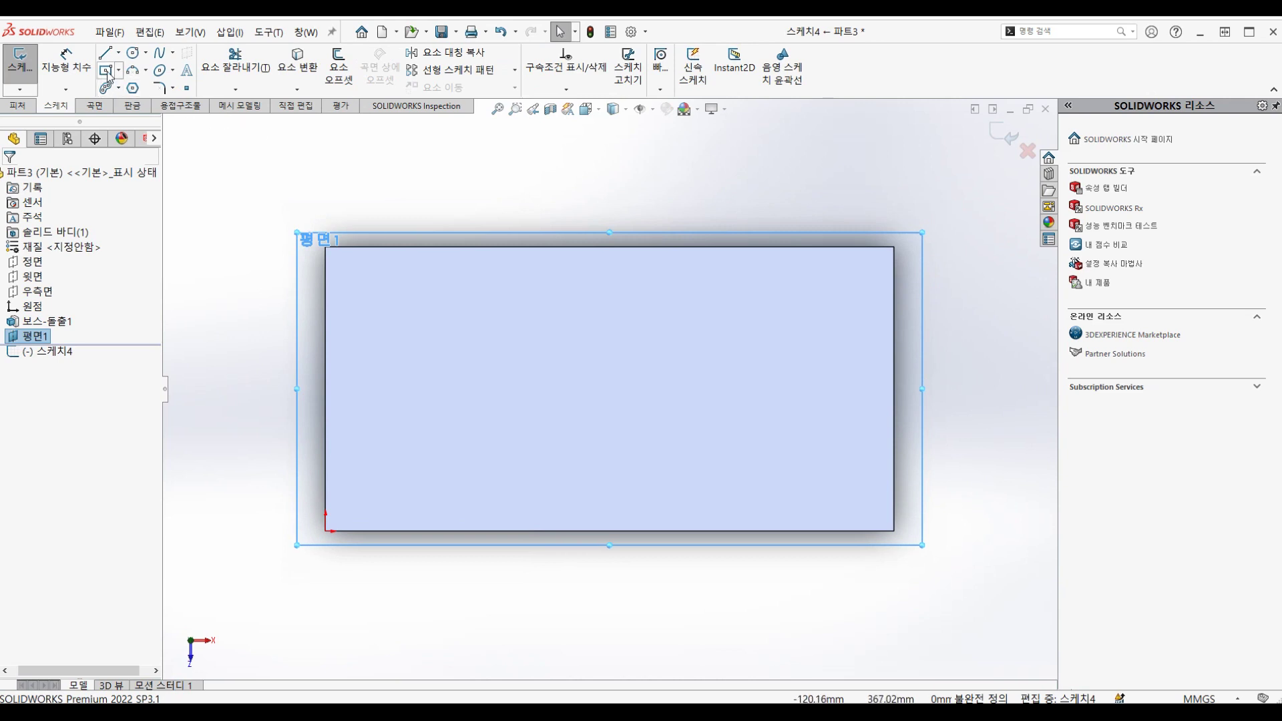
- Draw a large circle and a smaller circle to its lower right in 스케치4
left_click(134, 55)
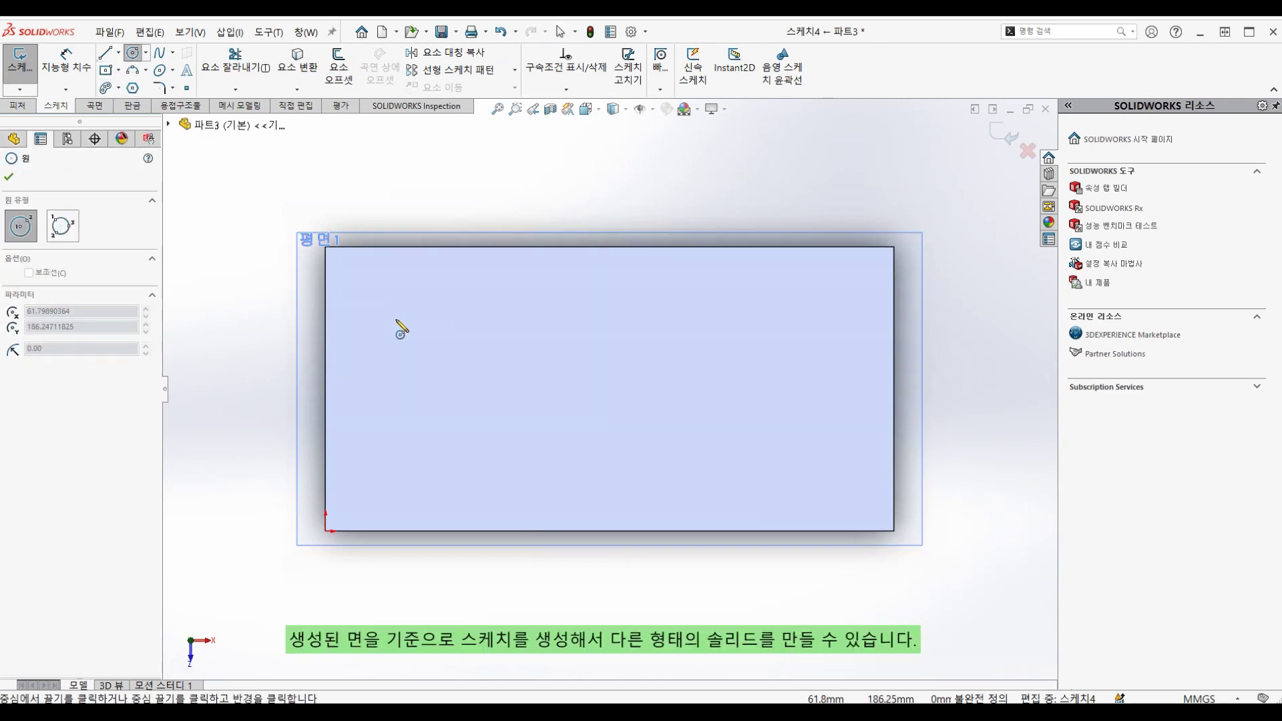
left_click(395, 319)
left_click(422, 354)
left_click_drag(524, 416, 542, 416)
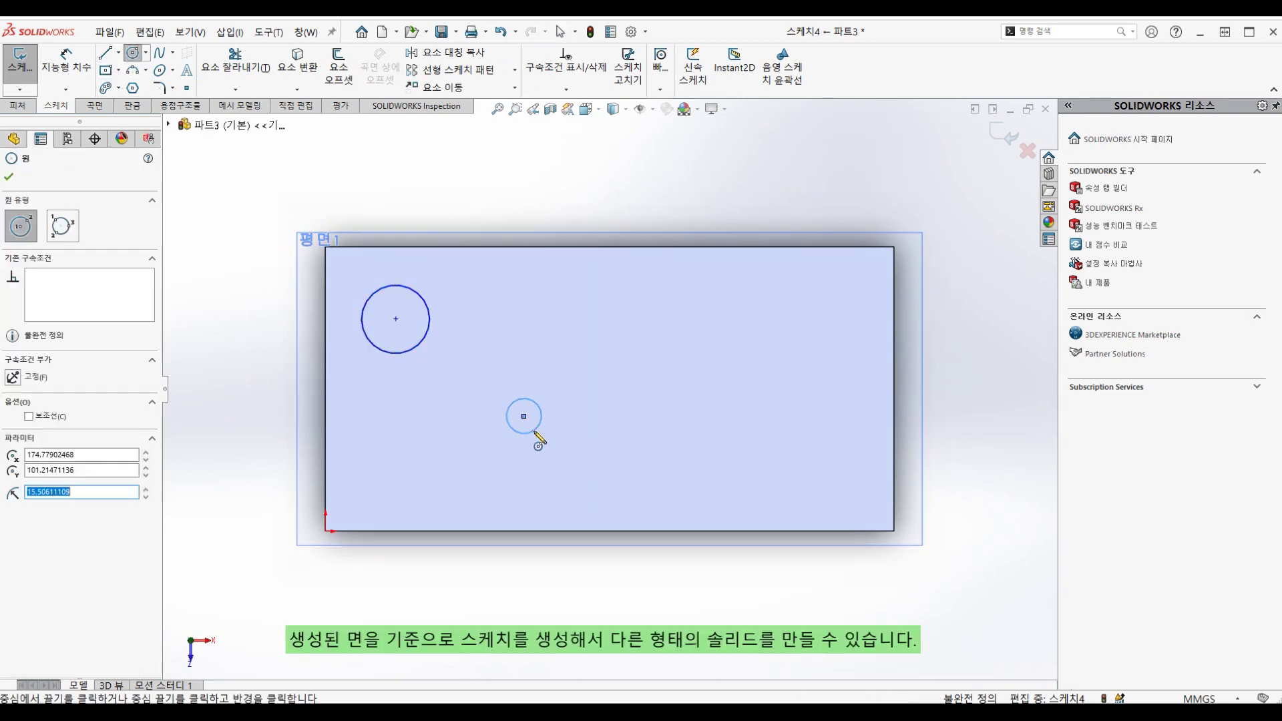
right_click_drag(535, 437, 508, 364)
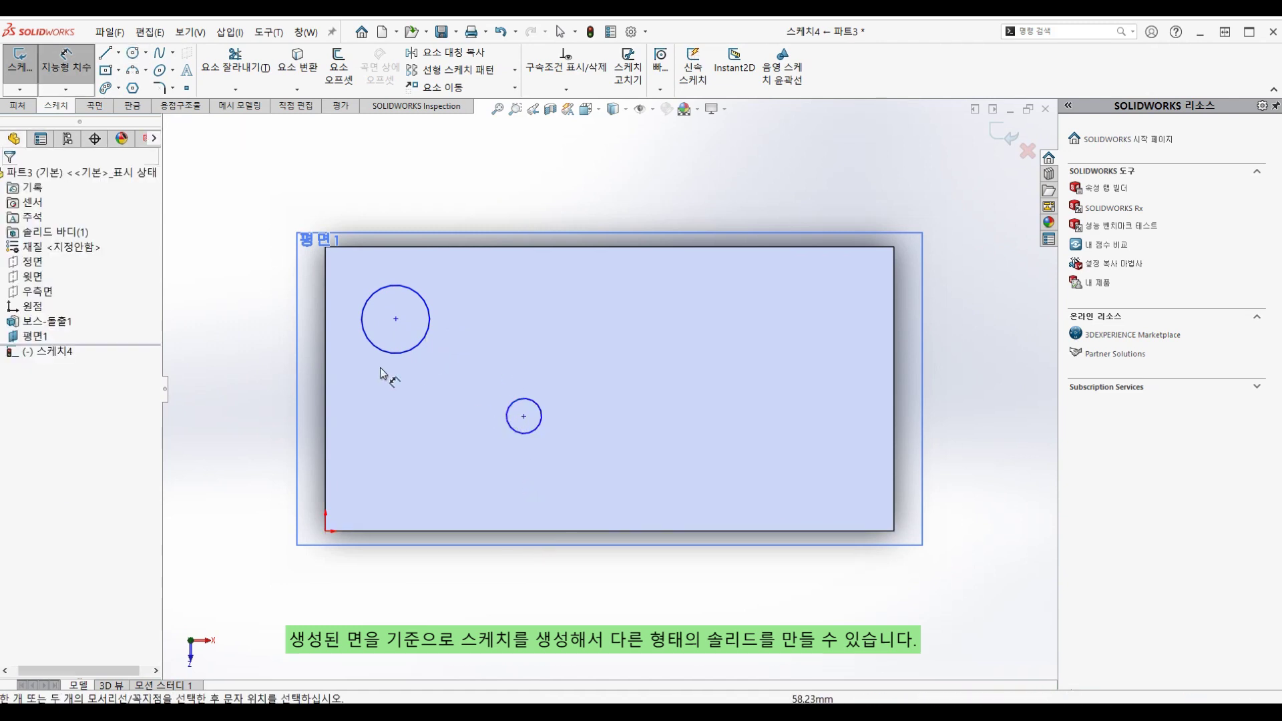
left_click(20, 108)
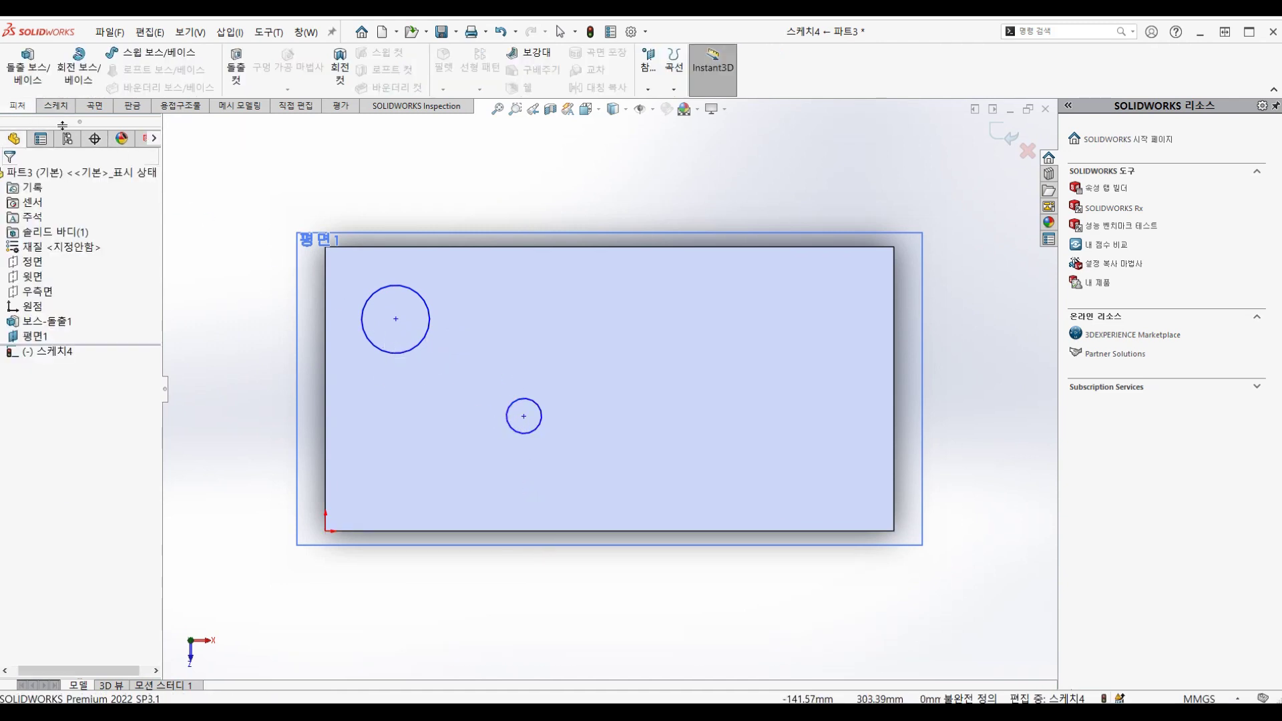
- Extrude both circles Up To Vertex at the plate's front edge, creating 보스-돌출2
left_click(39, 78)
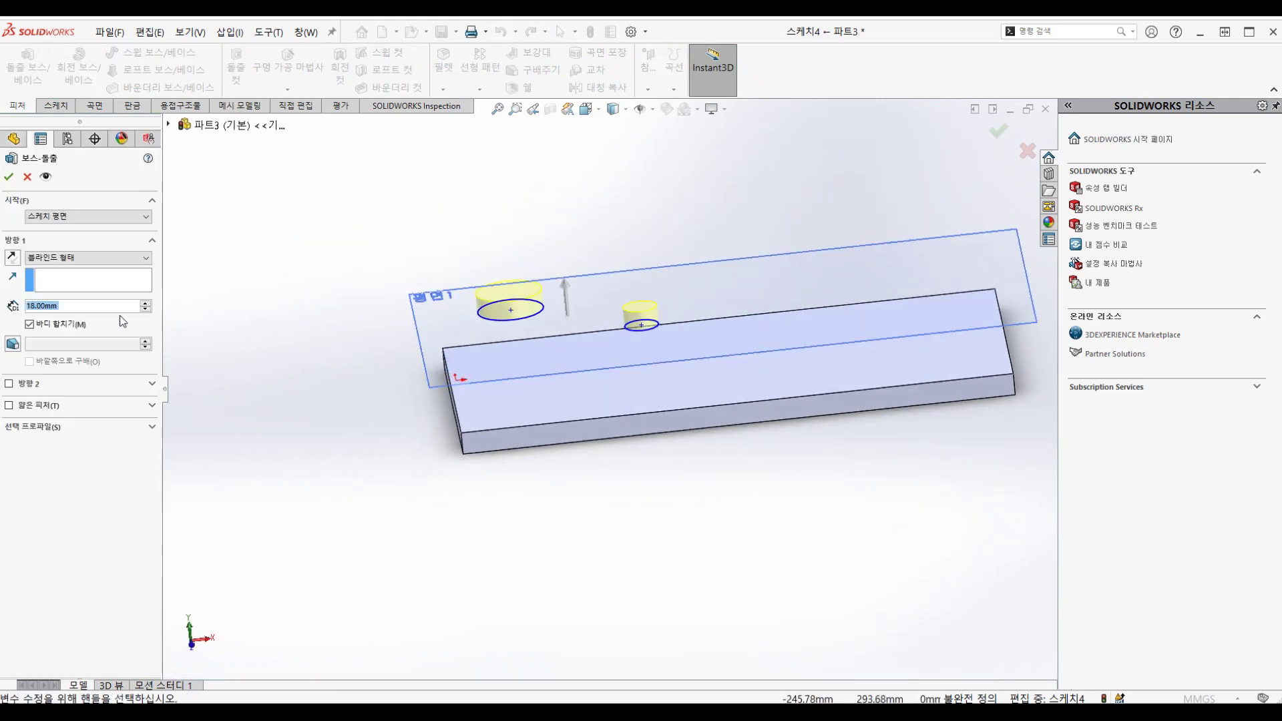
left_click(105, 263)
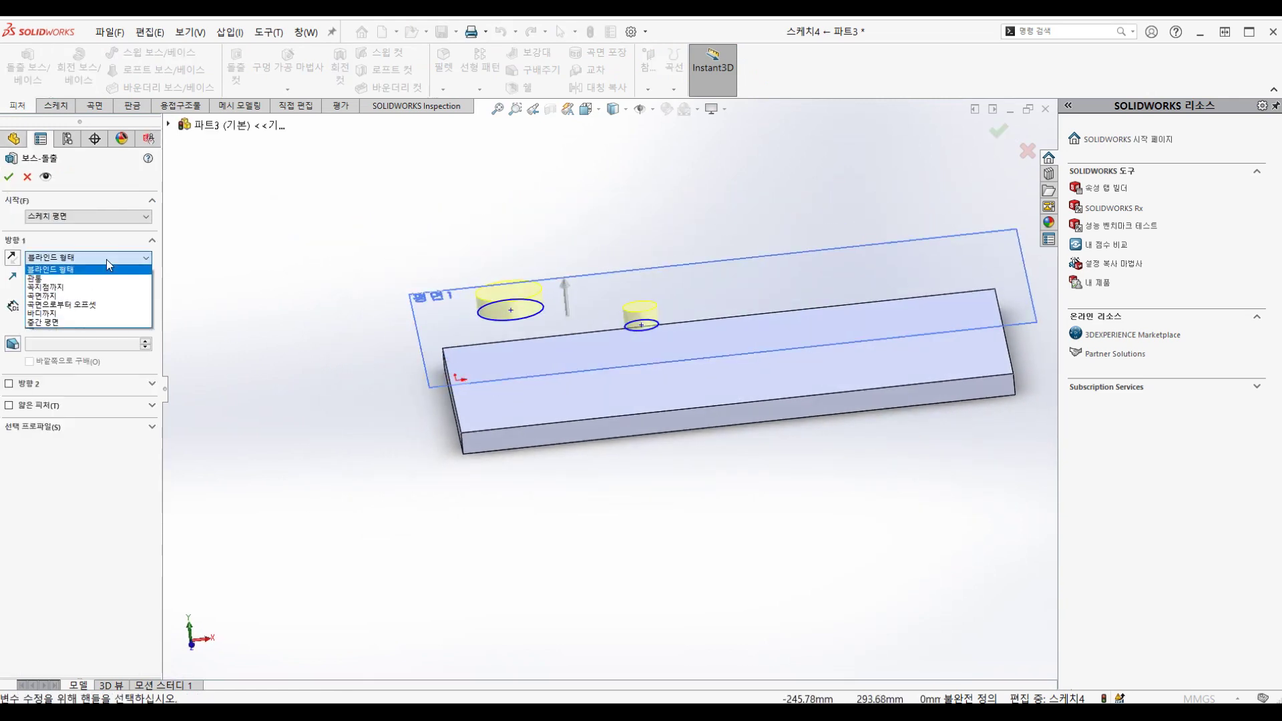
left_click(52, 279)
left_click(527, 428)
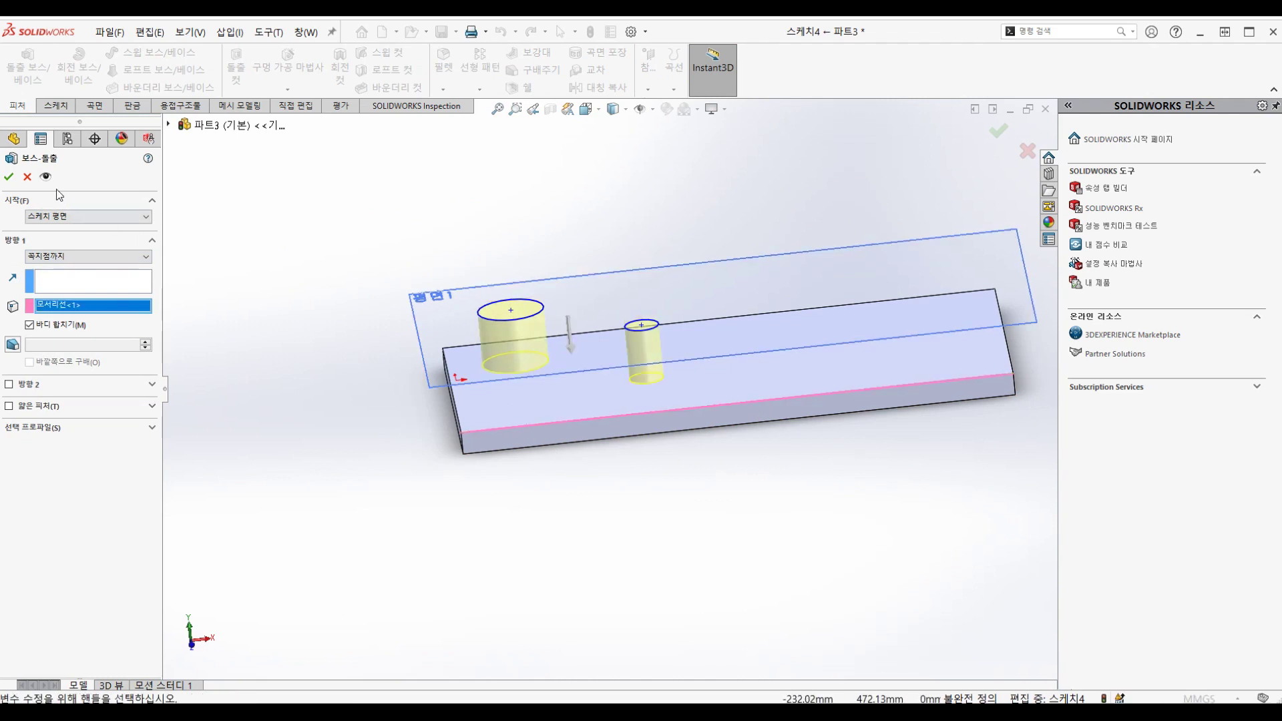
left_click(9, 177)
mouse_move(458, 374)
middle_mouse_down()
mouse_move(618, 480)
mouse_move(621, 527)
mouse_move(717, 518)
mouse_move(692, 449)
mouse_move(618, 492)
mouse_move(741, 520)
mouse_move(659, 521)
middle_mouse_up()
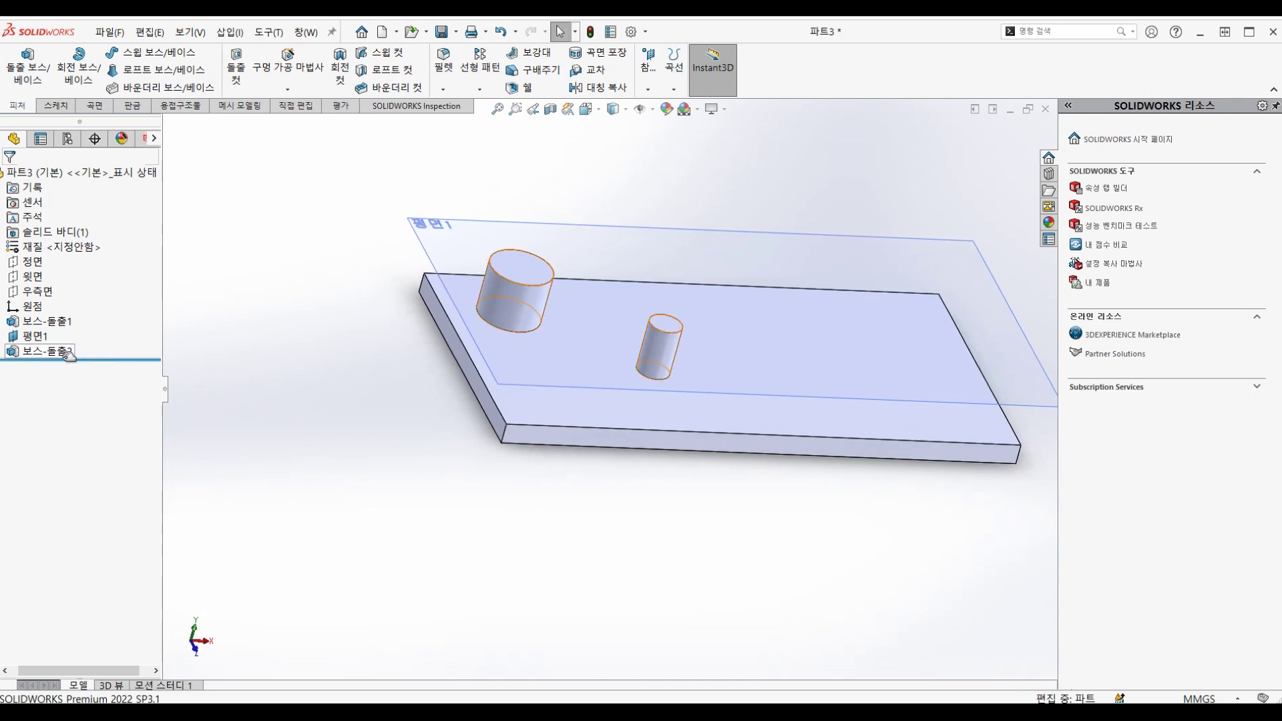
- Delete the 보스-돌출2 cylinder extrusion
left_click(44, 352)
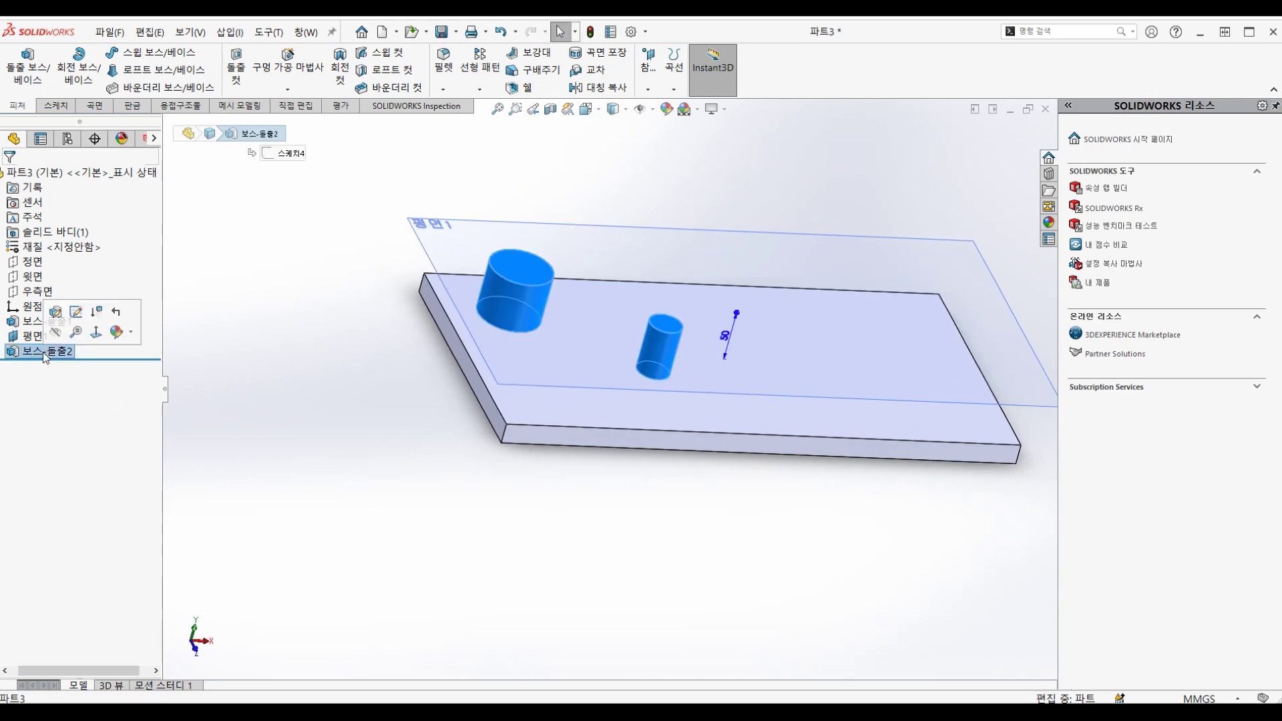
key("Delete")
key("Return")
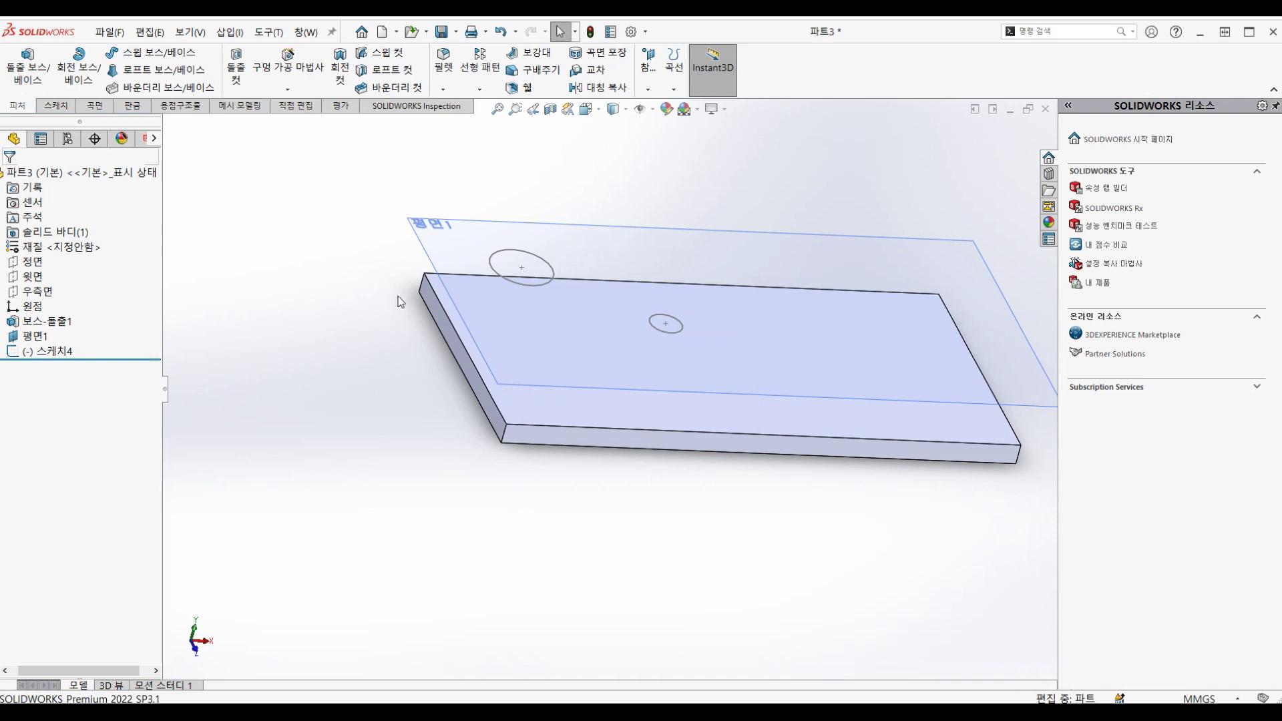
- Discard the accidental 스케치5 and reopen 스케치4 for editing
left_click(38, 89)
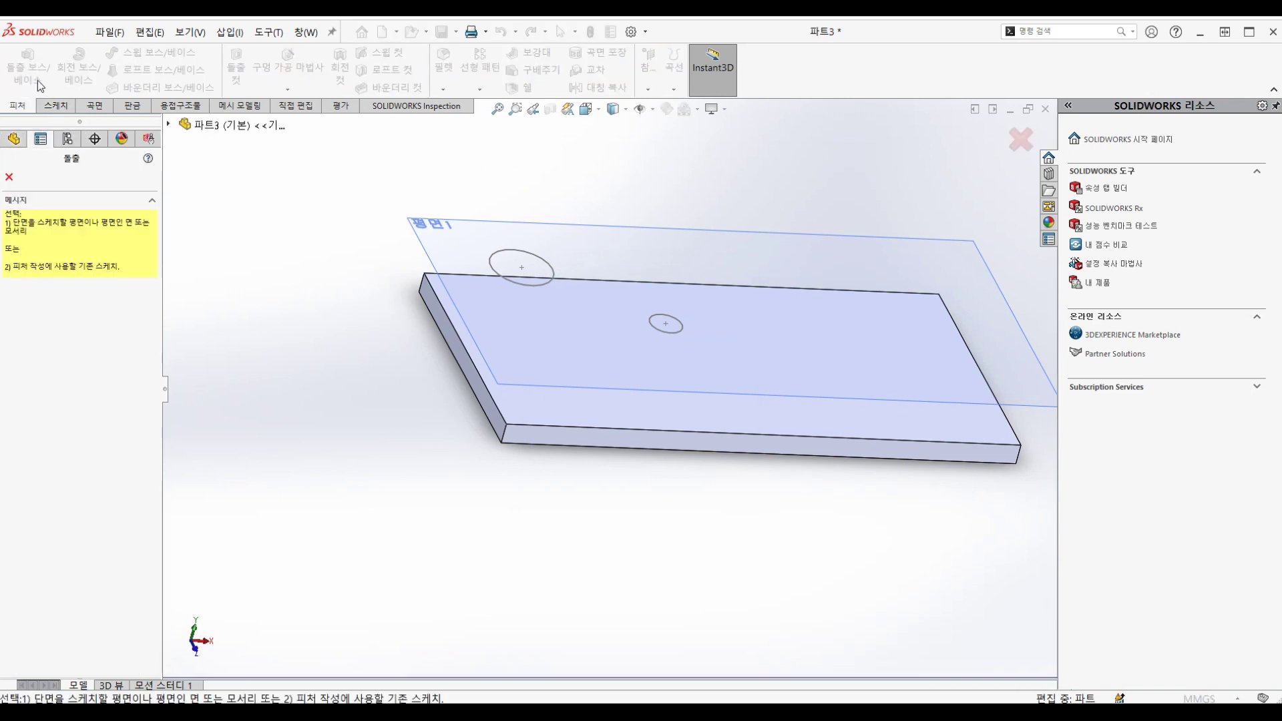
left_click(517, 280)
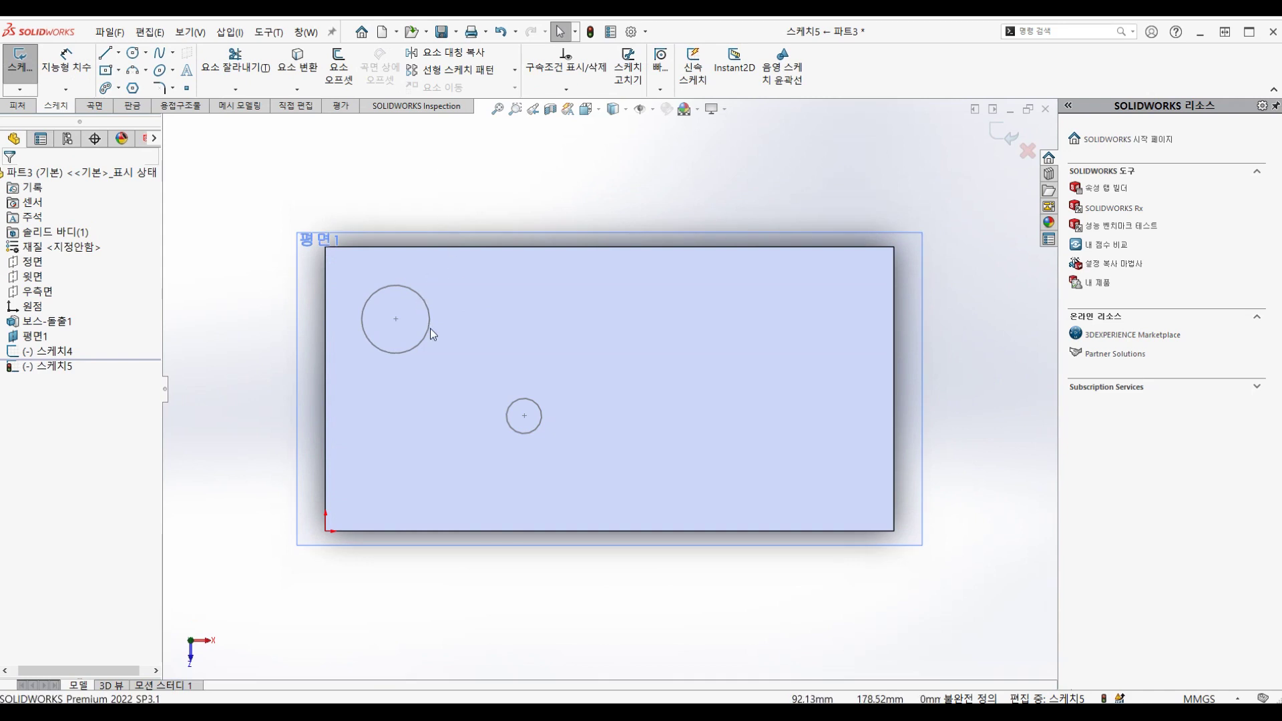
left_click(428, 327)
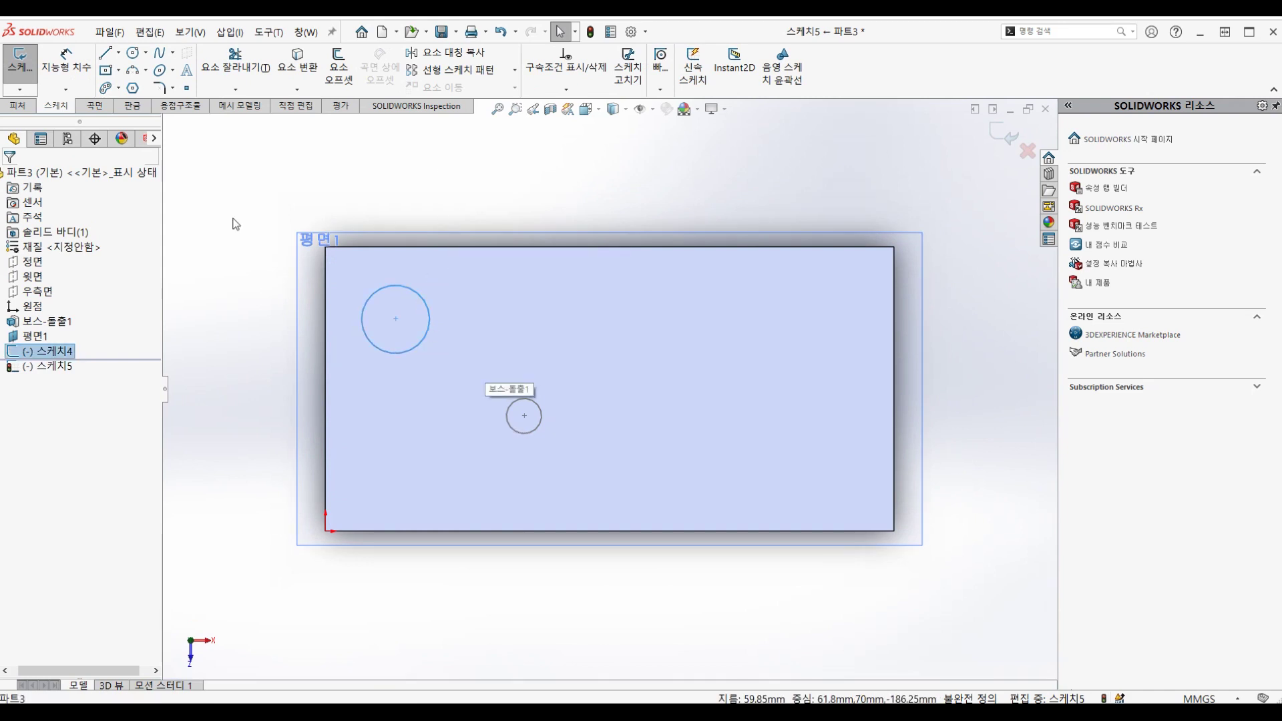
left_click(21, 108)
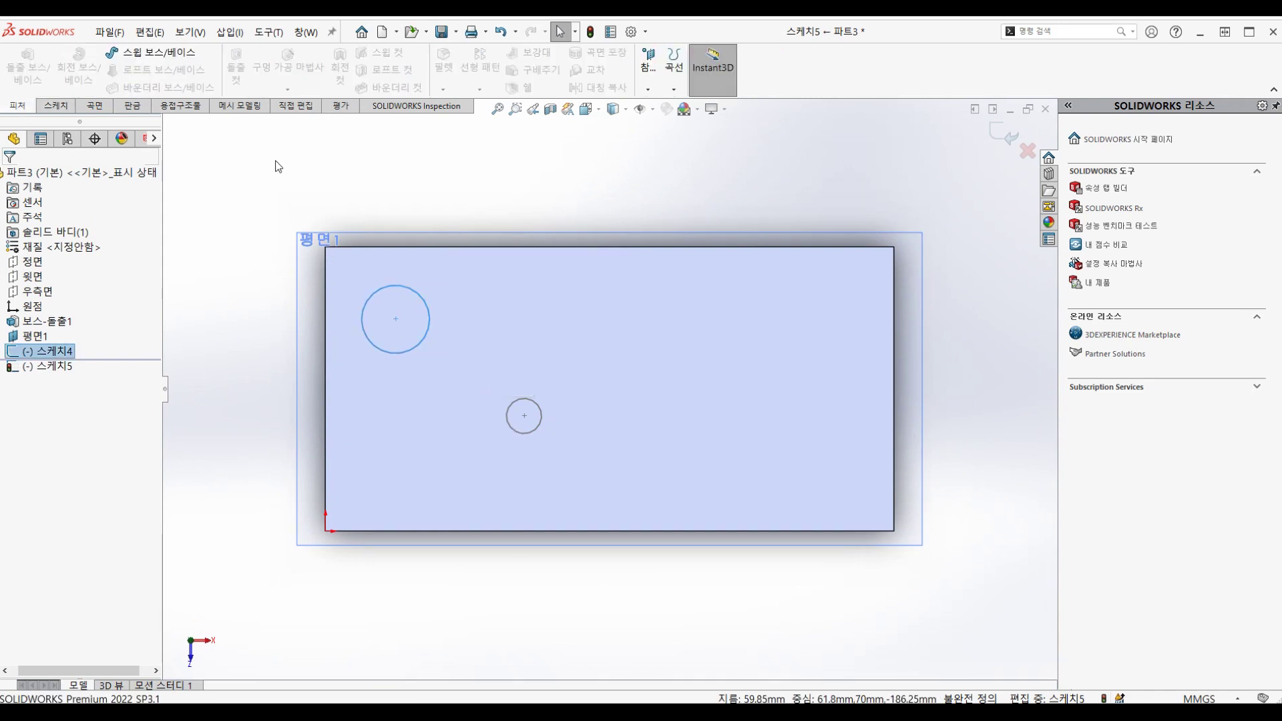
left_click(715, 204)
left_click(1027, 152)
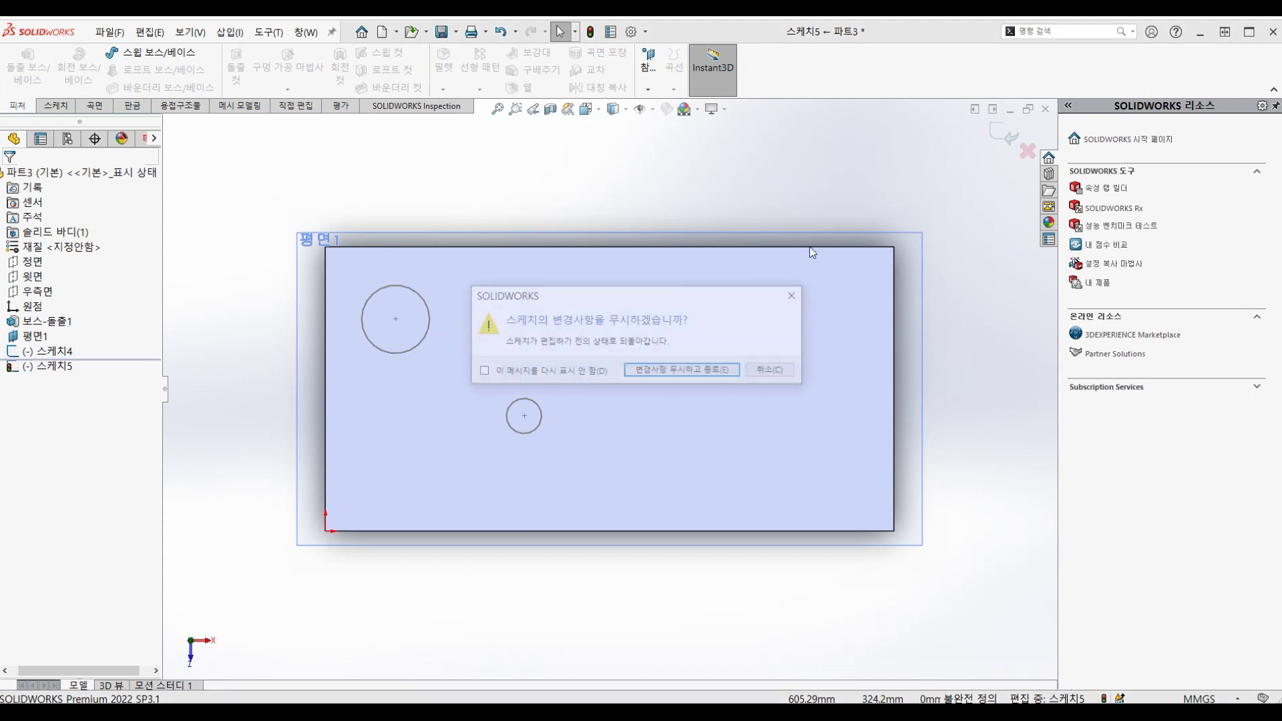
left_click(668, 370)
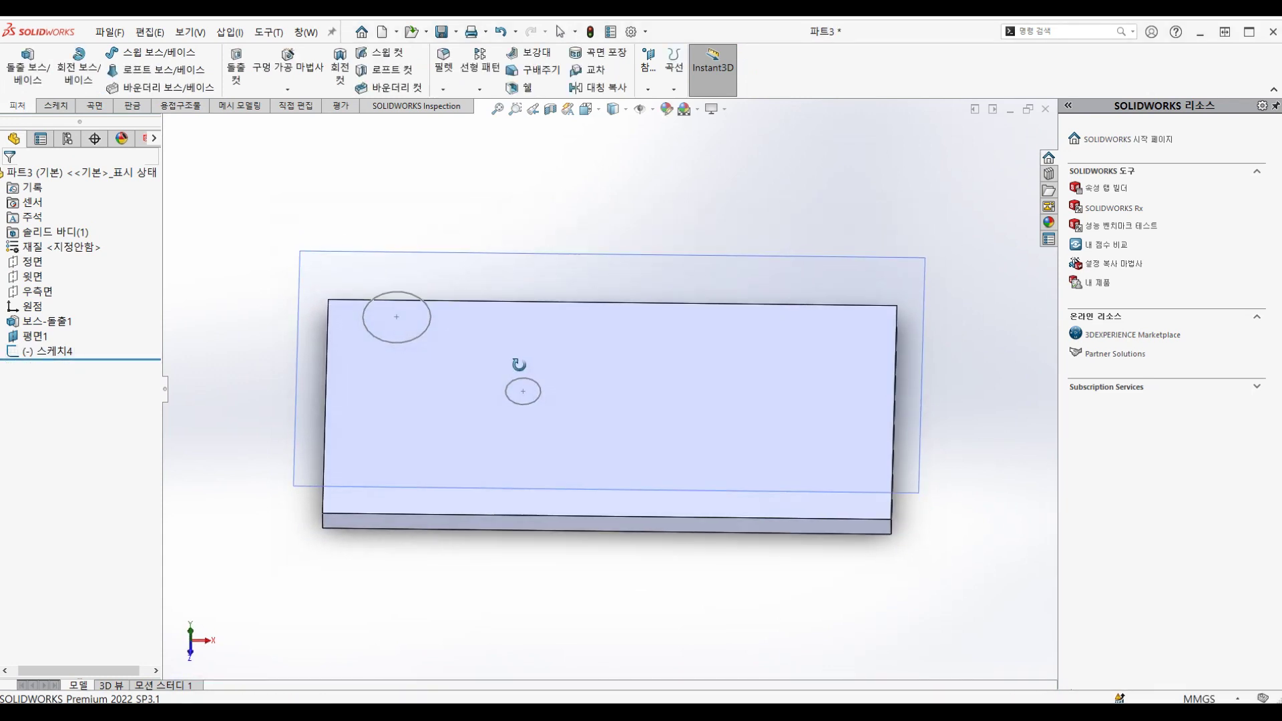
left_click(47, 351)
left_click(65, 312)
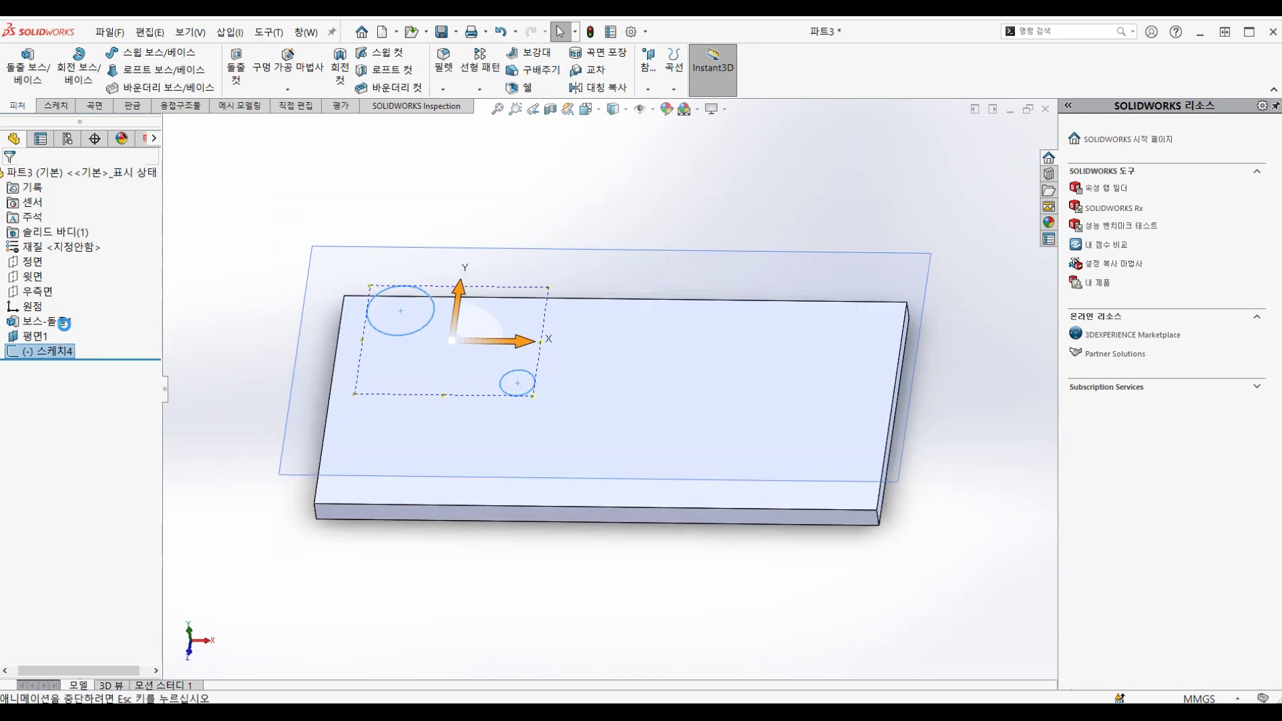
- Extrude both circles 18 mm blind into cylinders as 보스-돌출3
left_click(19, 107)
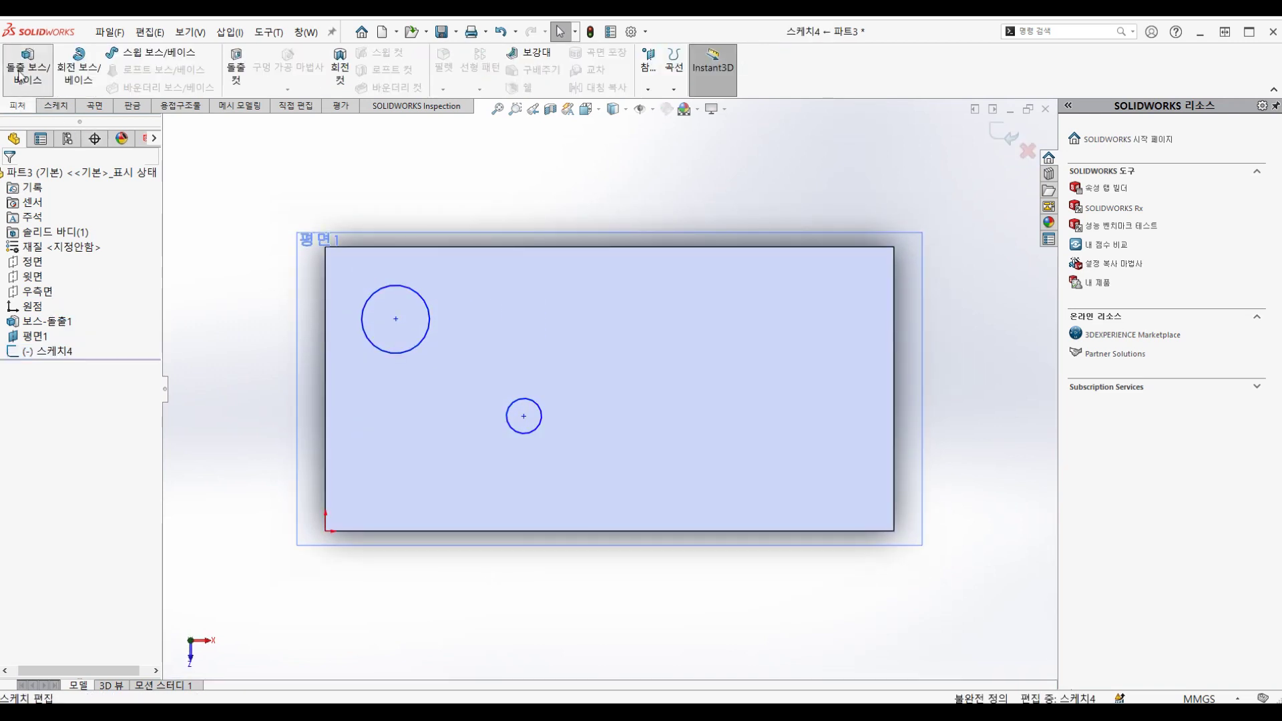
left_click(27, 66)
mouse_move(192, 269)
middle_mouse_down()
mouse_move(247, 295)
mouse_move(269, 154)
mouse_move(266, 280)
middle_mouse_up()
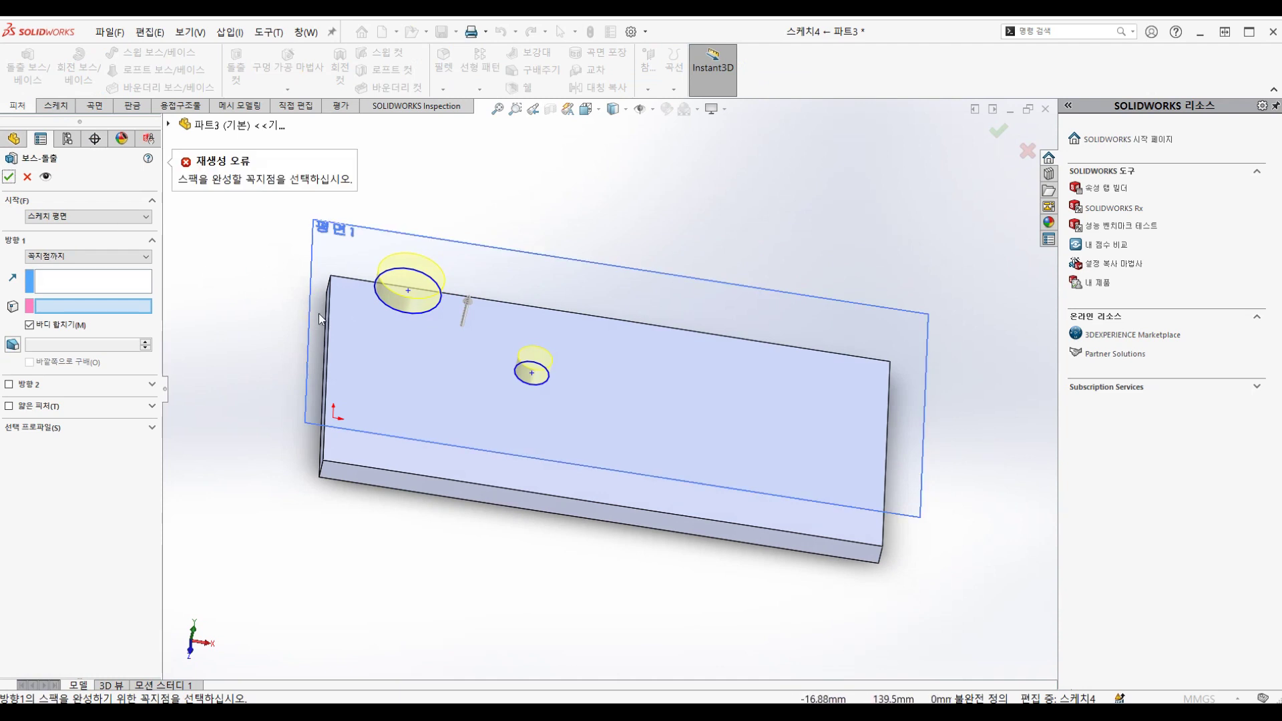
middle_click_drag(318, 314, 220, 287)
left_click(101, 259)
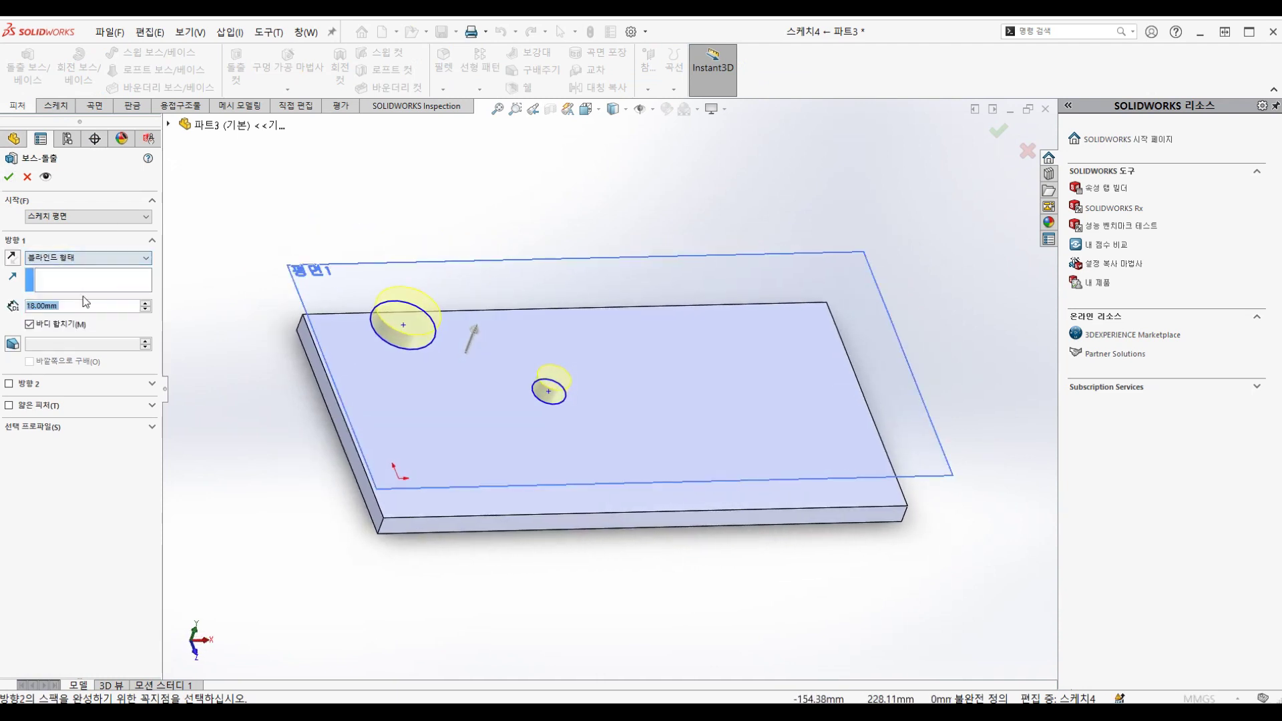
left_click(10, 177)
- Hide reference plane 평면1
mouse_move(375, 387)
middle_mouse_down()
mouse_move(406, 338)
mouse_move(477, 374)
mouse_move(372, 378)
middle_mouse_up()
right_click(580, 287)
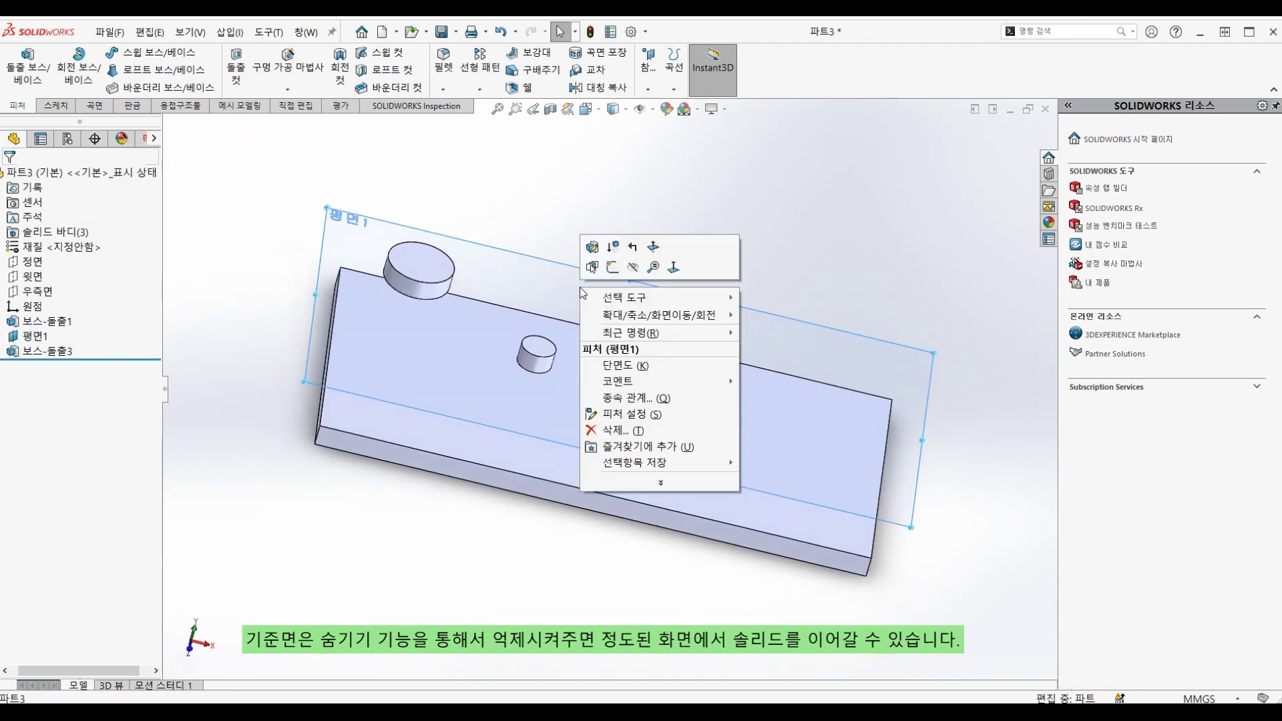
left_click(629, 269)
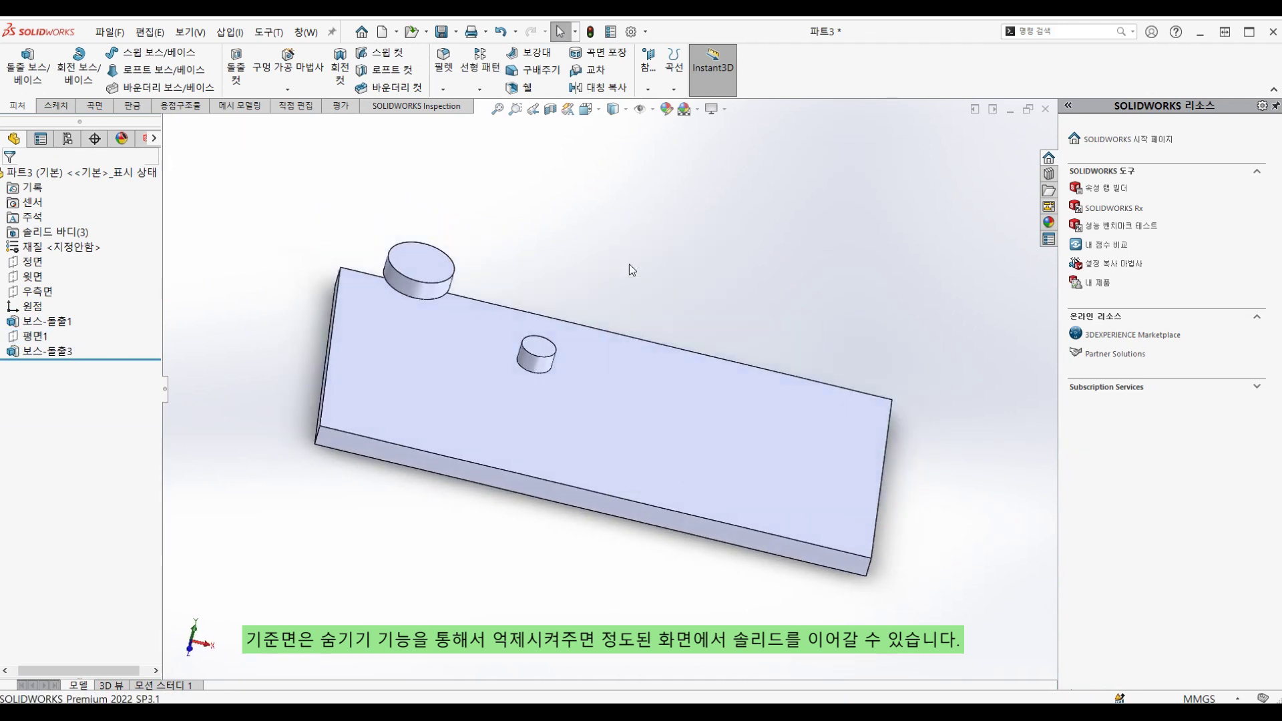
mouse_move(629, 269)
middle_mouse_down()
mouse_move(532, 473)
mouse_move(315, 533)
mouse_move(354, 493)
middle_mouse_up()
- Create plane 평면7 referencing the top plane 윗면 and the cylinder's end face
middle_click_drag(435, 440, 467, 449)
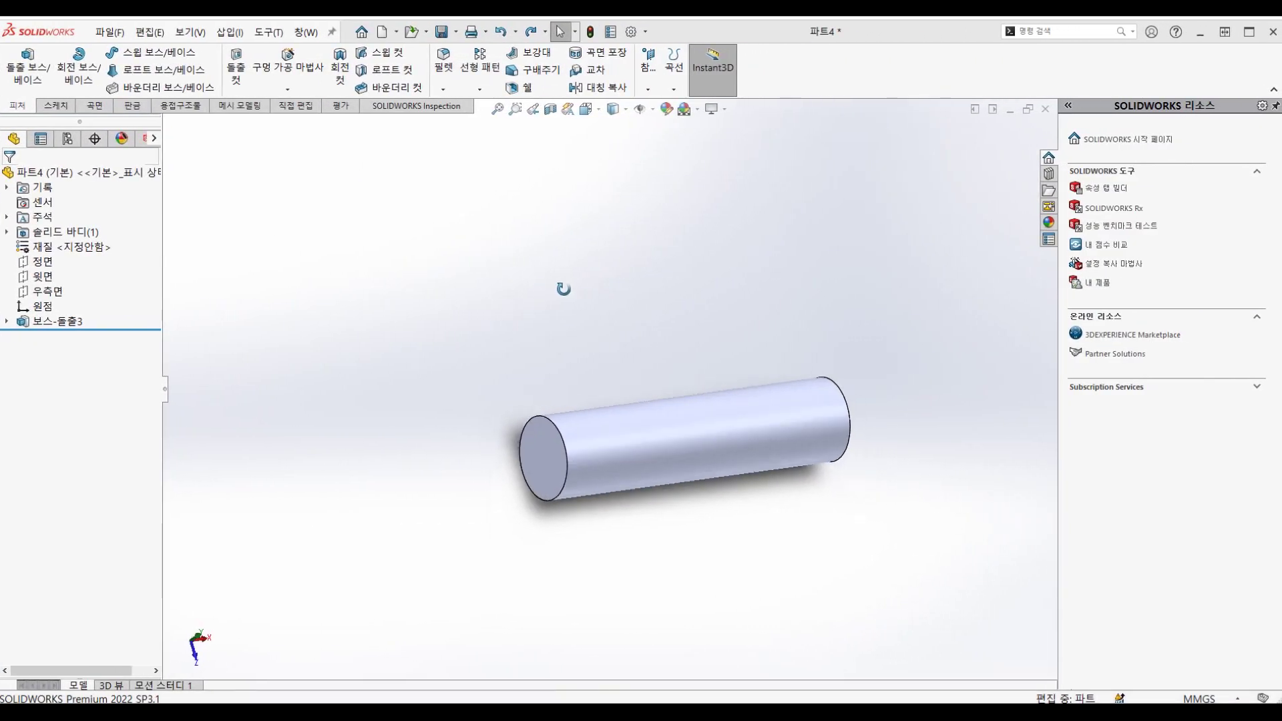
middle_click_drag(564, 288, 541, 318)
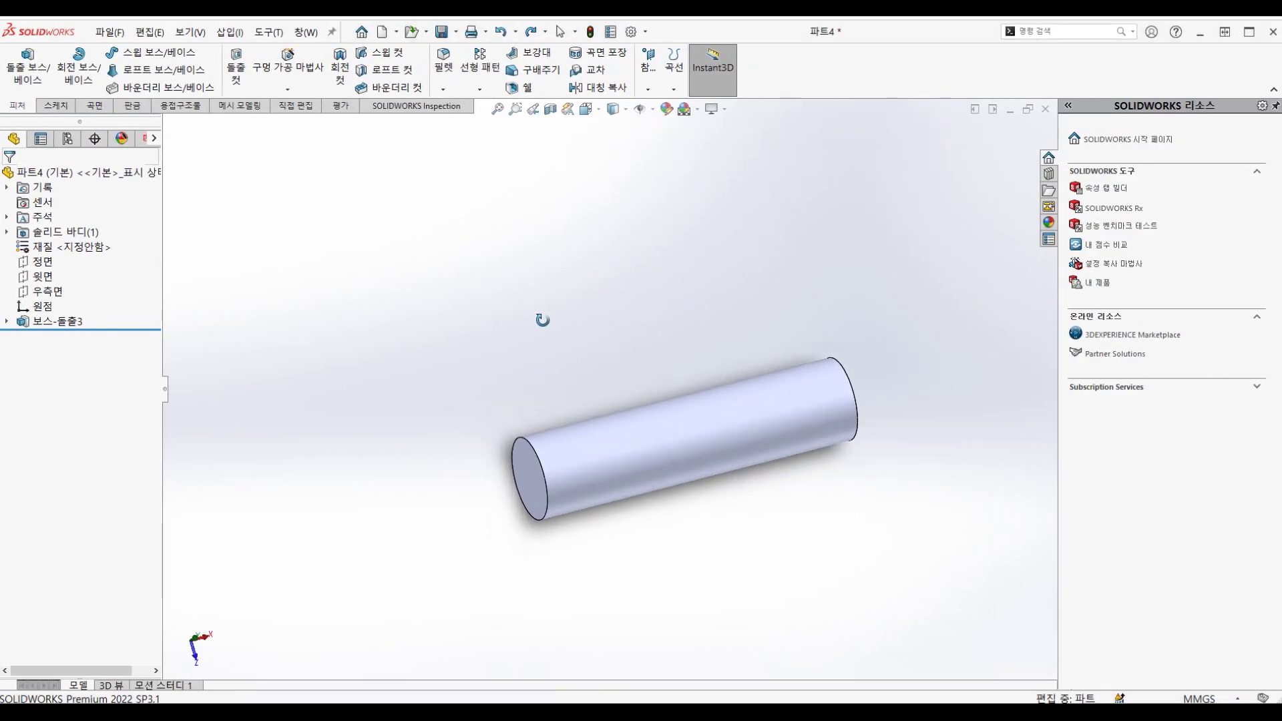
left_click(647, 89)
left_click(664, 108)
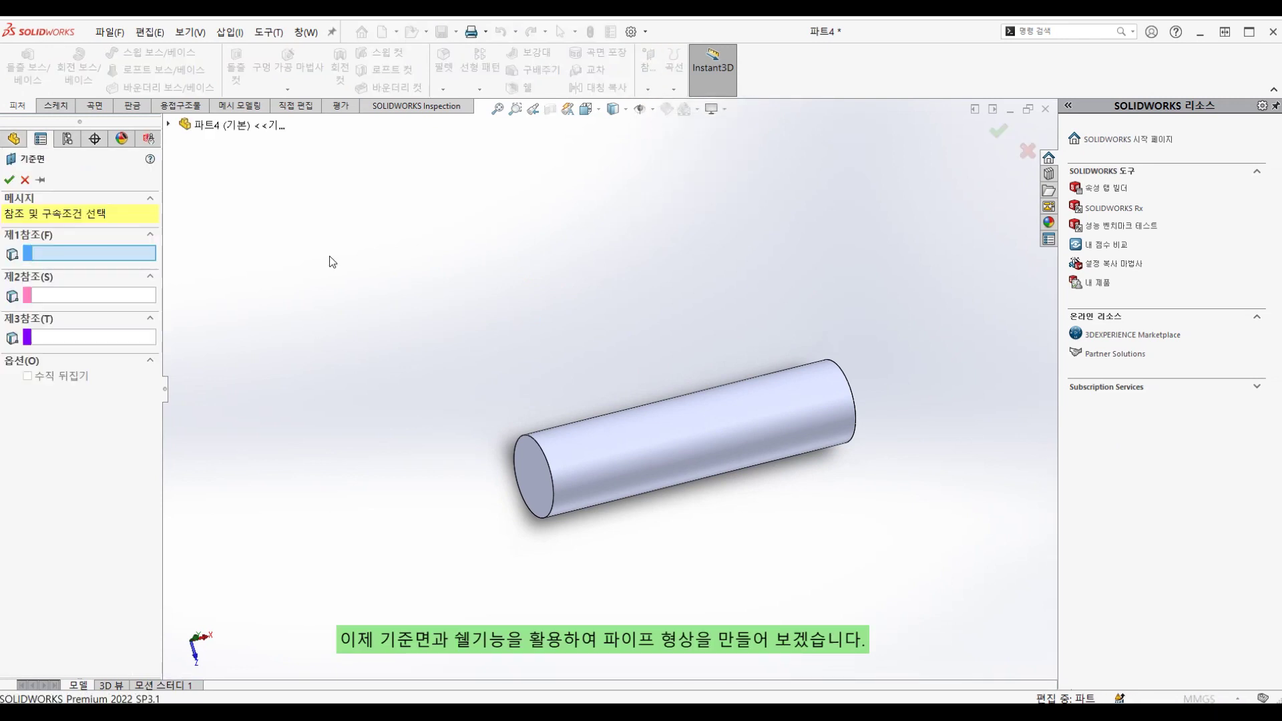
left_click(219, 126)
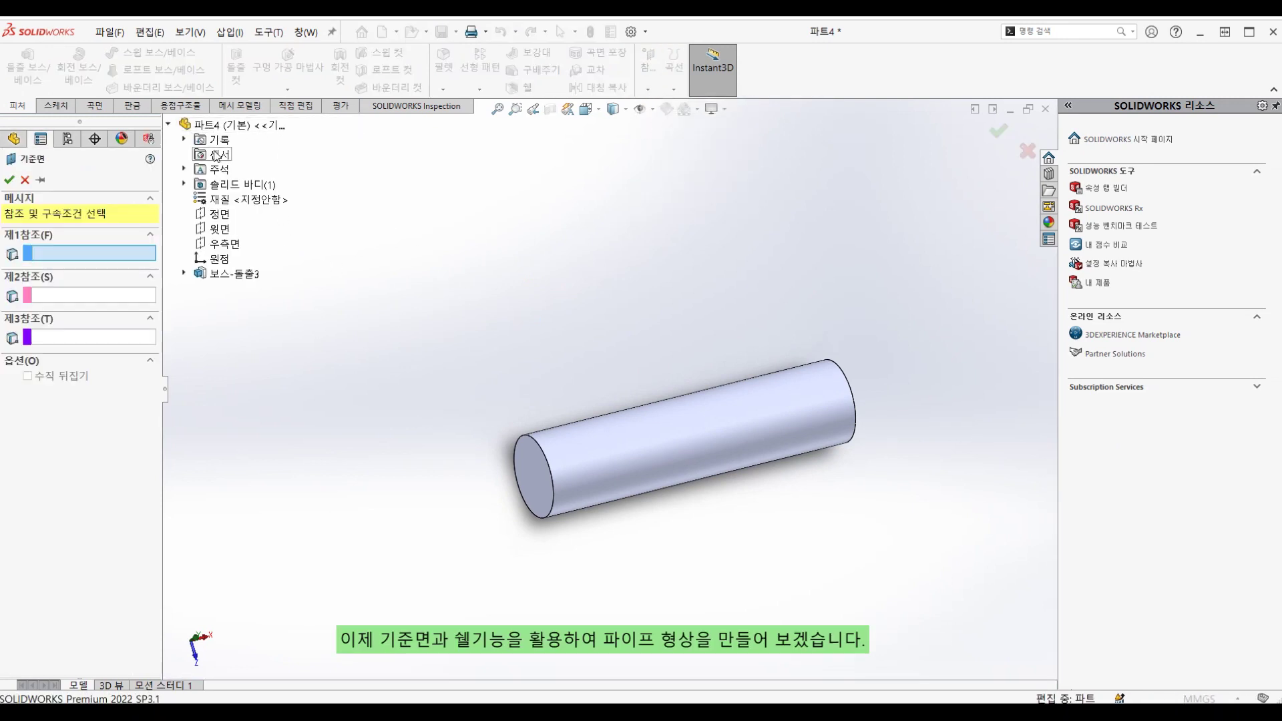
left_click(220, 229)
mouse_move(220, 229)
middle_mouse_down()
mouse_move(466, 321)
mouse_move(438, 232)
middle_mouse_up()
mouse_move(390, 424)
middle_mouse_down()
mouse_move(367, 413)
mouse_move(537, 457)
mouse_move(540, 446)
mouse_move(524, 456)
mouse_move(560, 486)
mouse_move(518, 472)
mouse_move(504, 441)
middle_mouse_up()
left_click(542, 431)
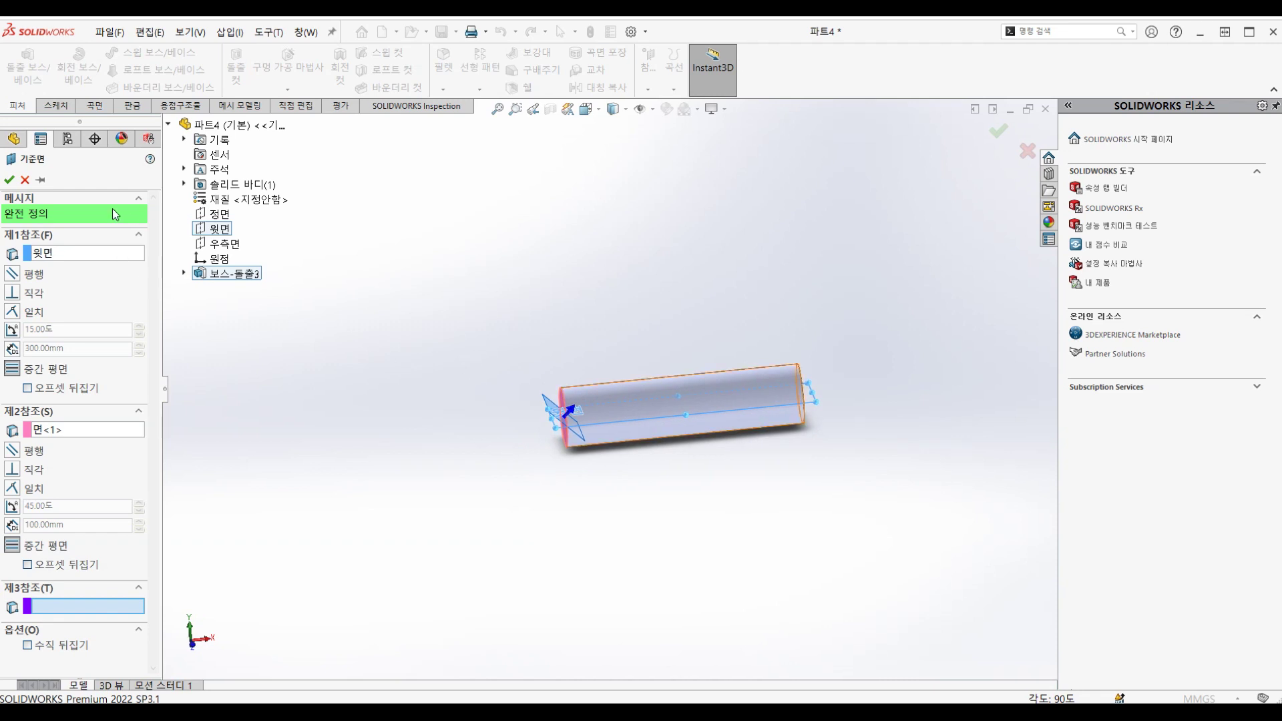
left_click(10, 184)
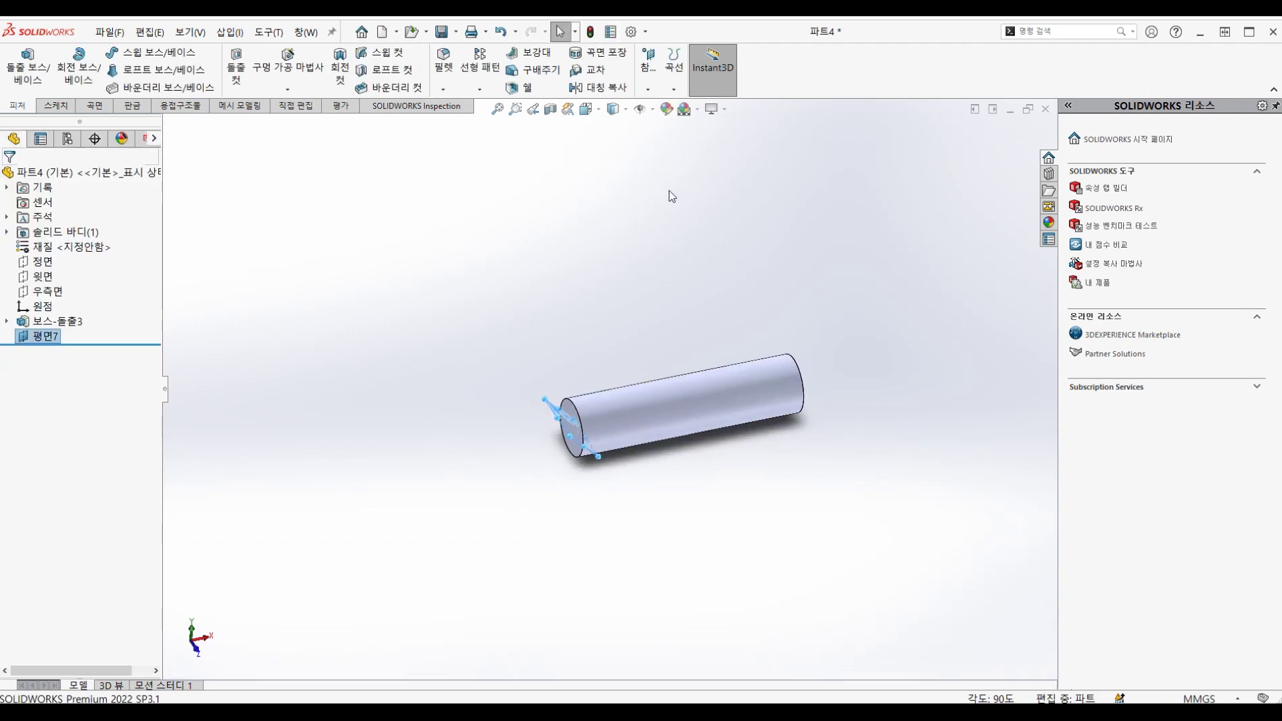
- On 평면7, sketch a centerline from the origin past the cylinder's far end
left_click(763, 435)
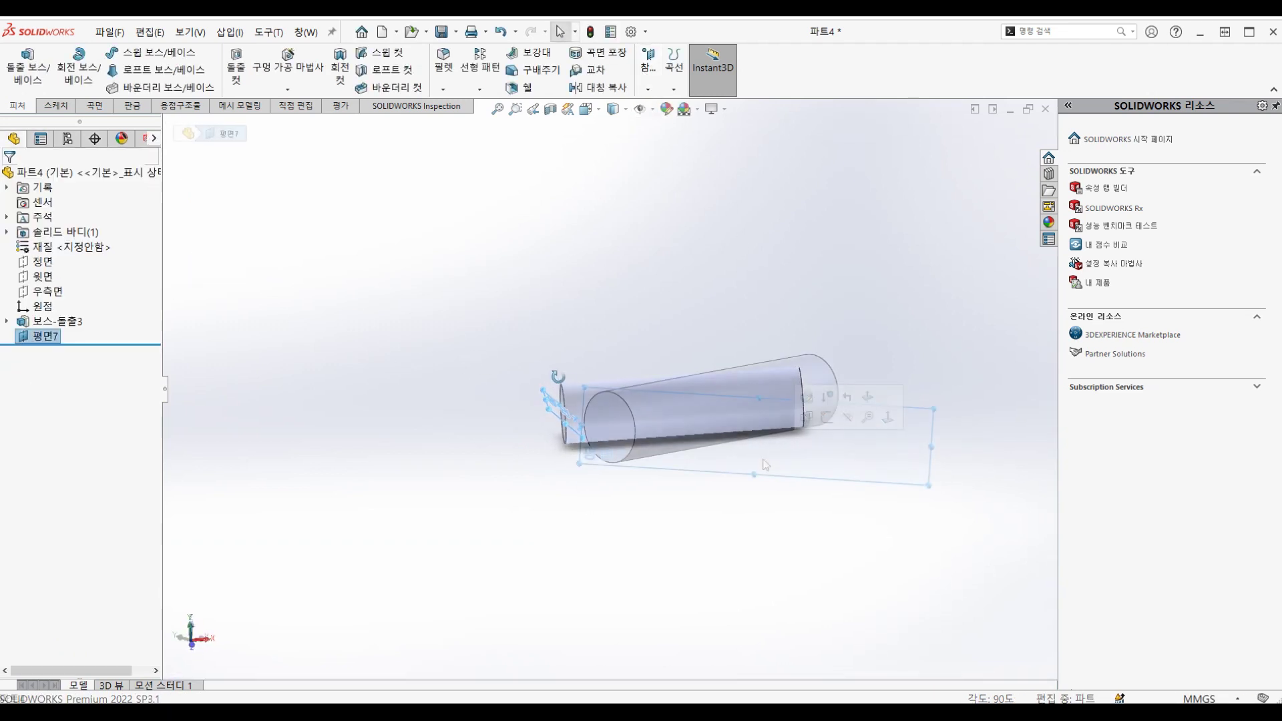
key("ctrl+8")
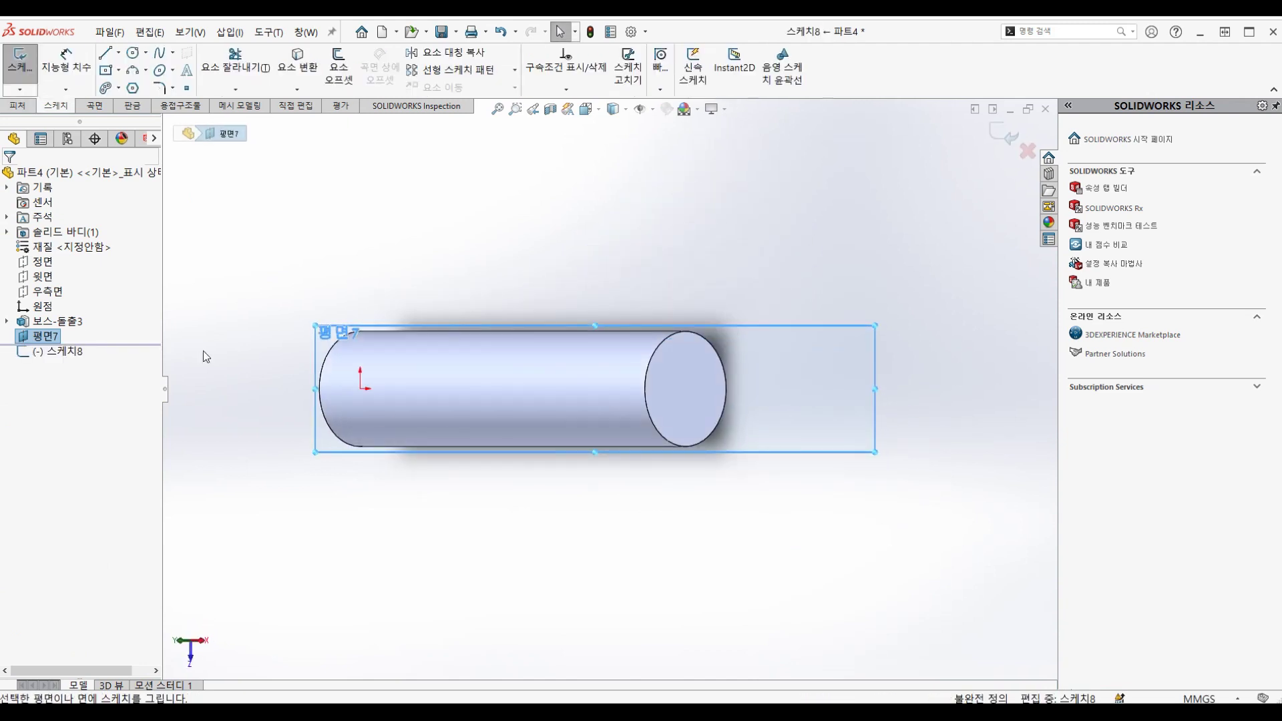
left_click(118, 53)
left_click(134, 85)
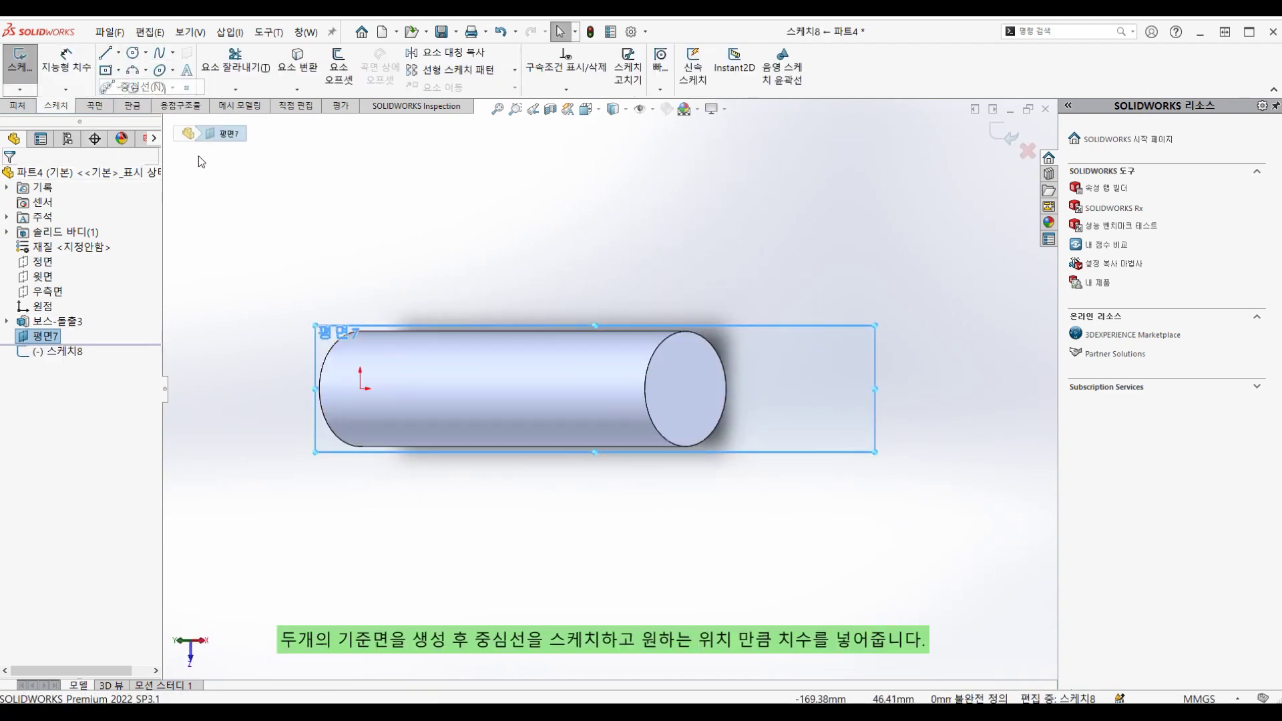
left_click(361, 388)
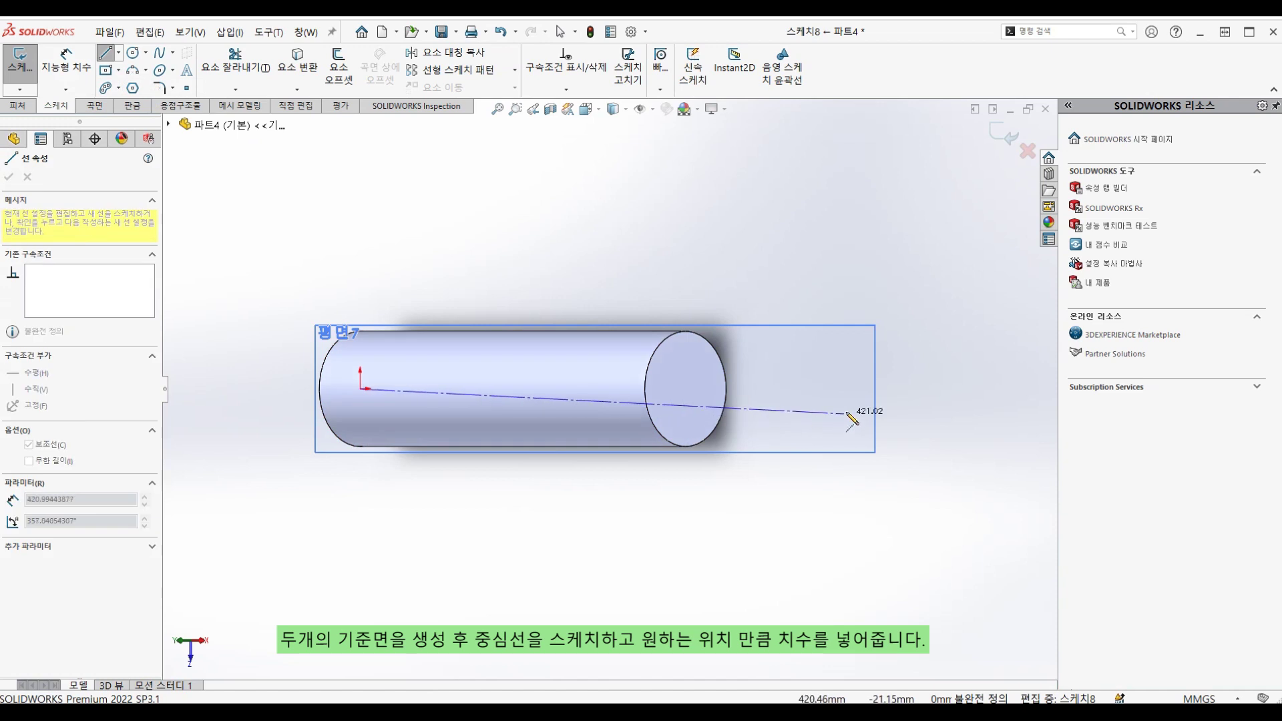
left_click(868, 389)
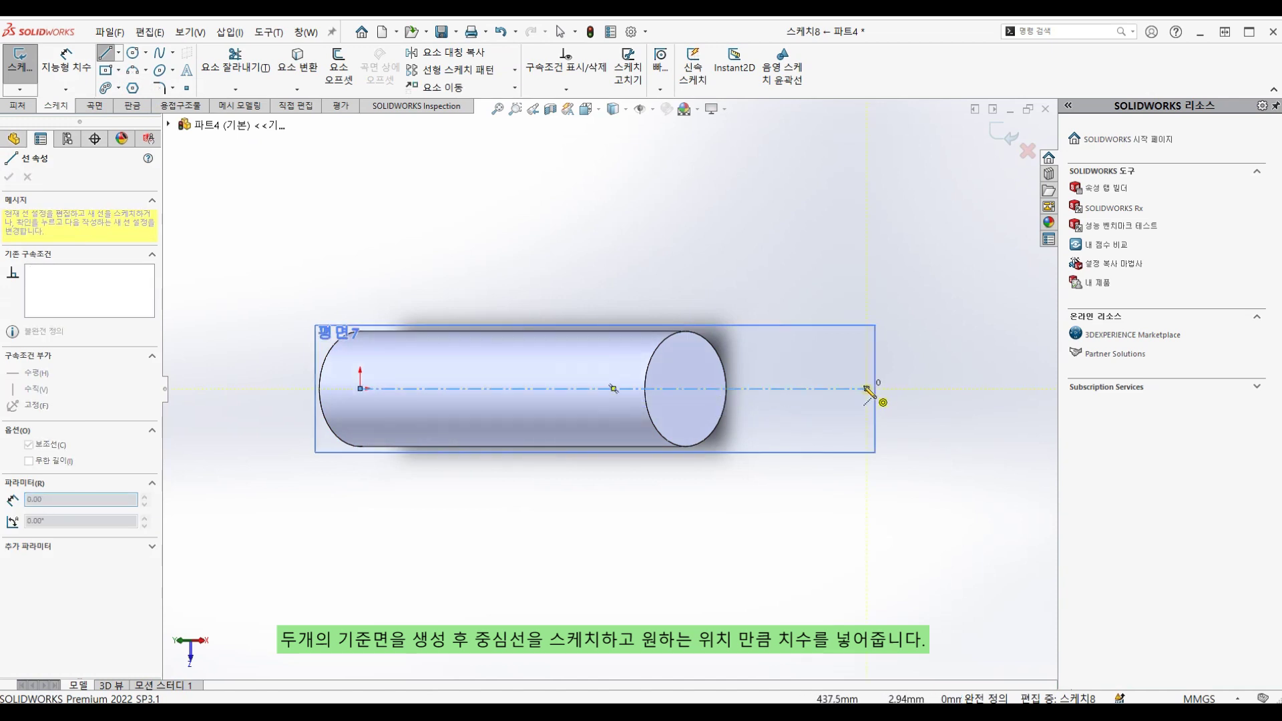
key("Escape")
left_click(1000, 139)
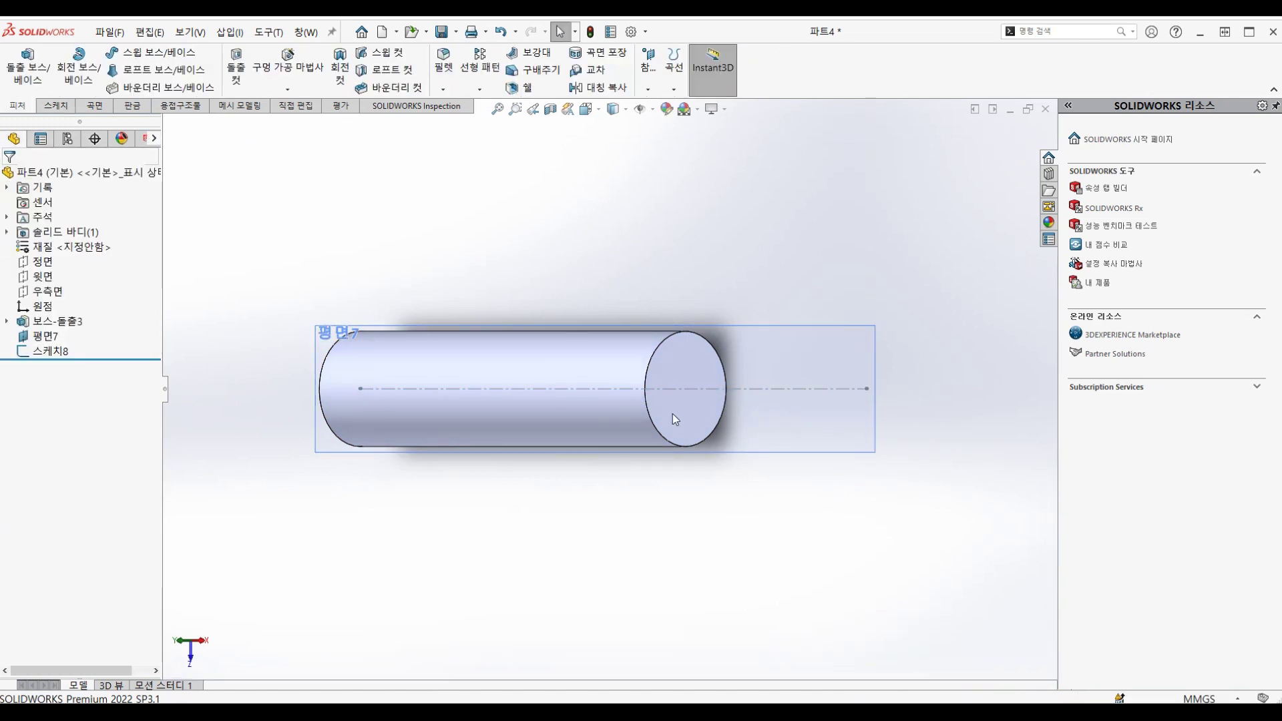
mouse_move(672, 414)
middle_mouse_down()
mouse_move(696, 562)
mouse_move(631, 478)
middle_mouse_up()
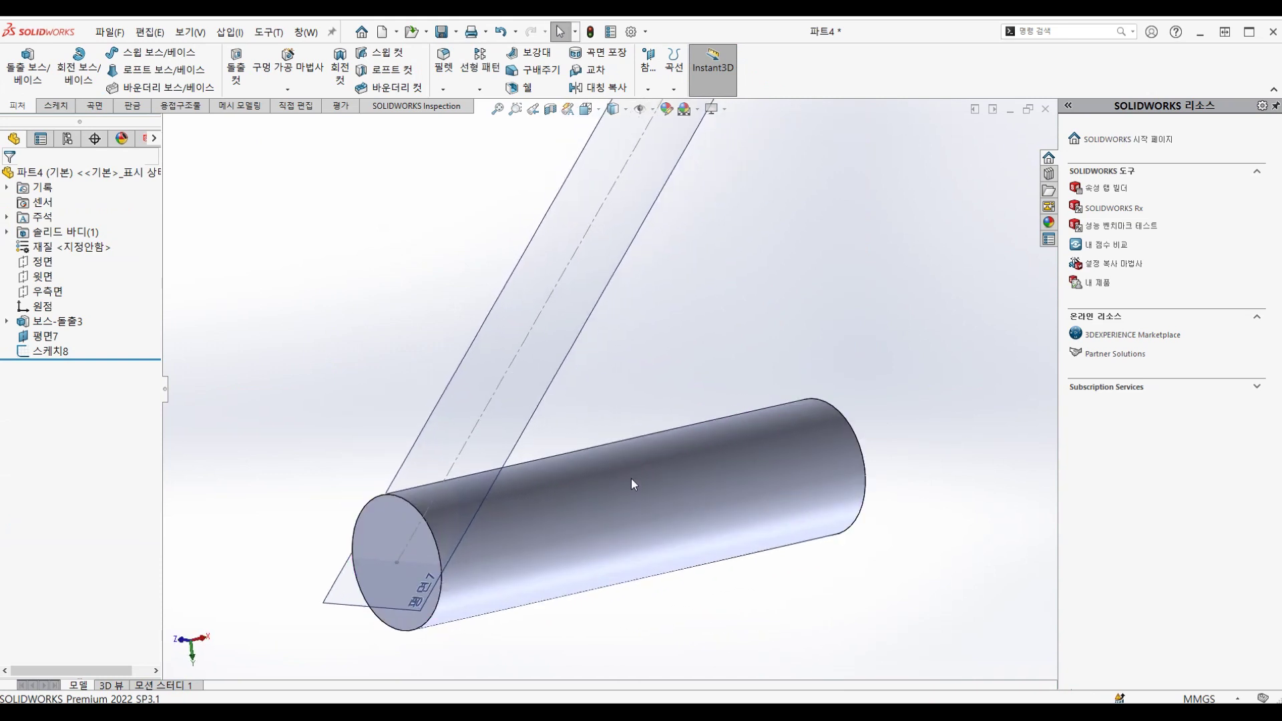
scroll(631, 478, "up", 3)
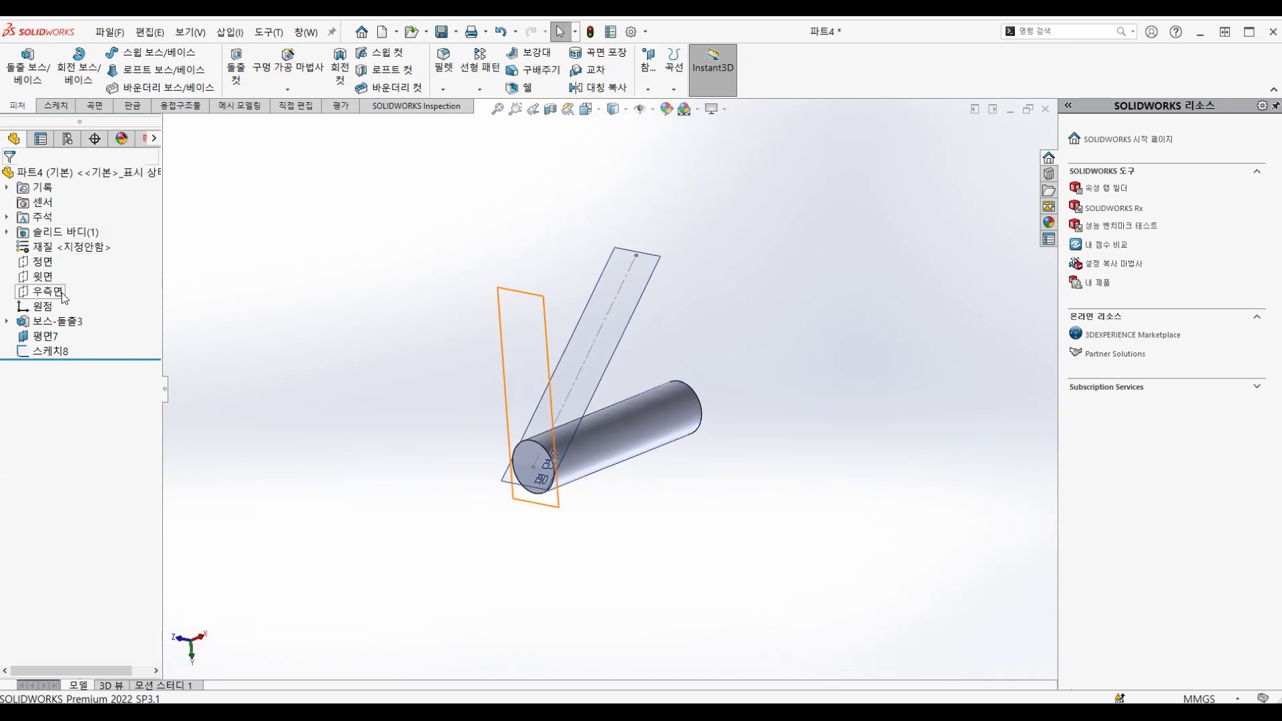
- Sketch a vertical centerline across the cylinder on the front plane 정면
left_click(41, 262)
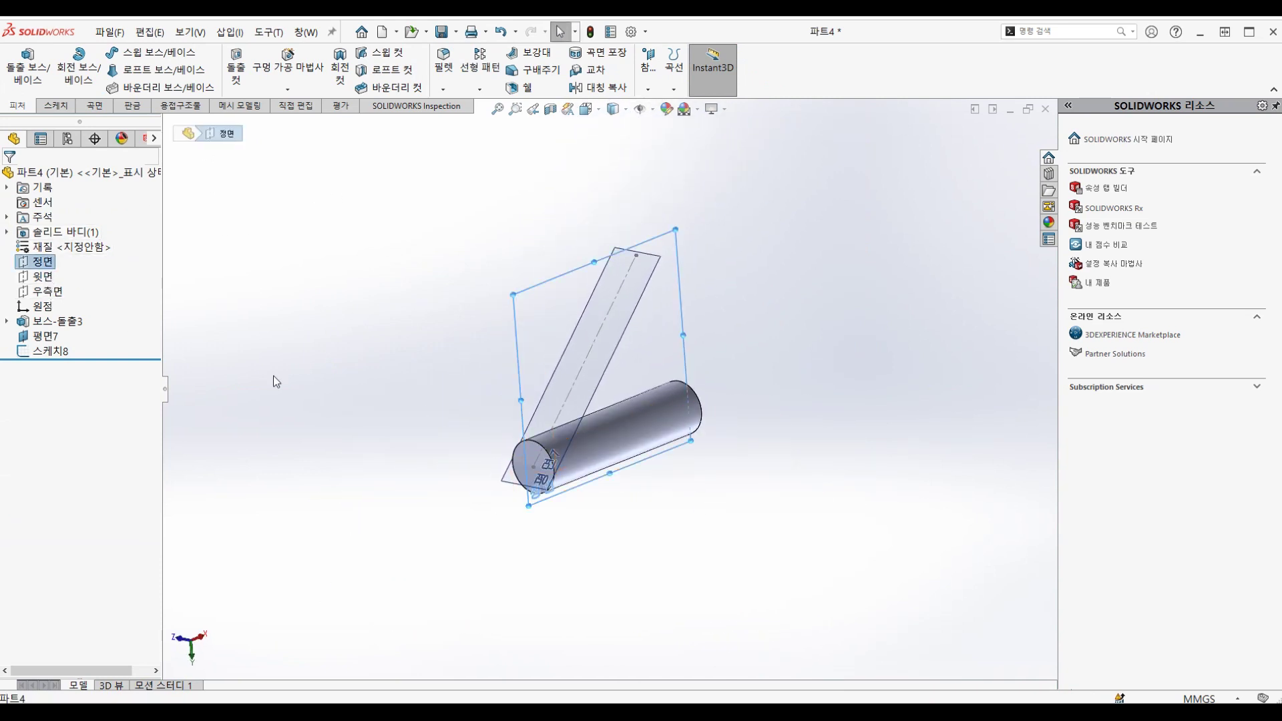
middle_click_drag(274, 378, 686, 576)
key("ctrl+8")
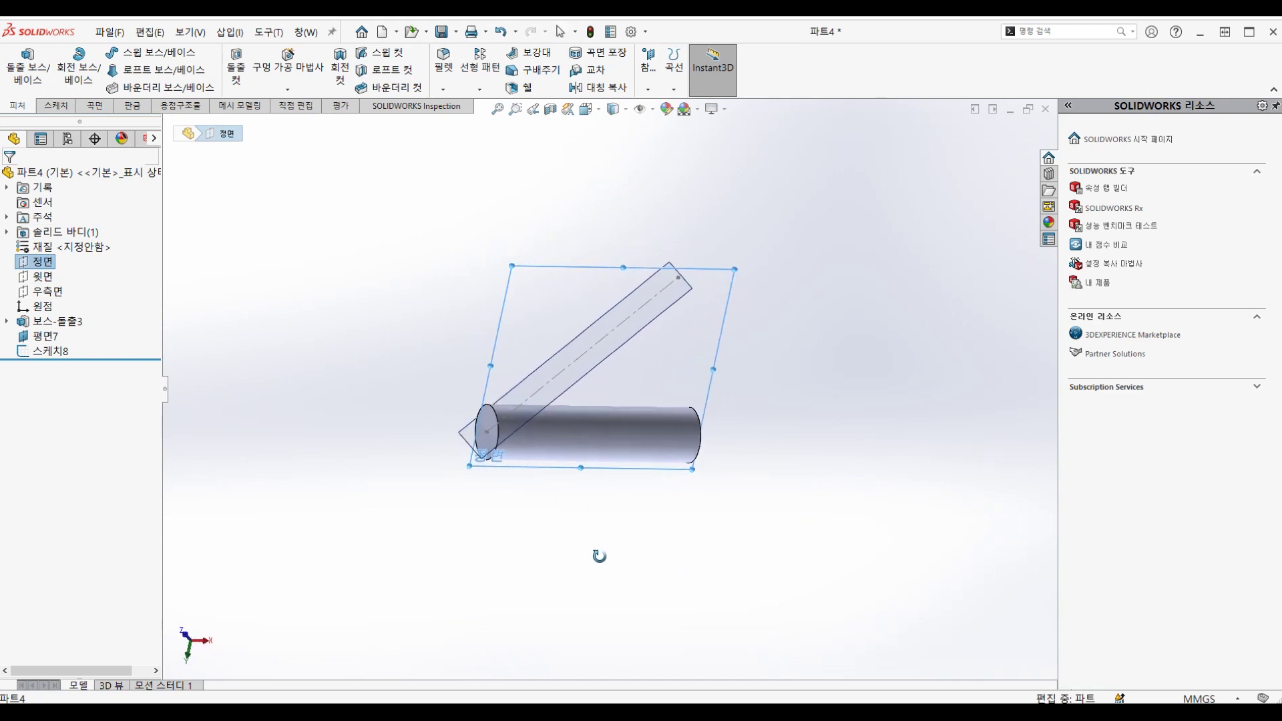
left_click(58, 107)
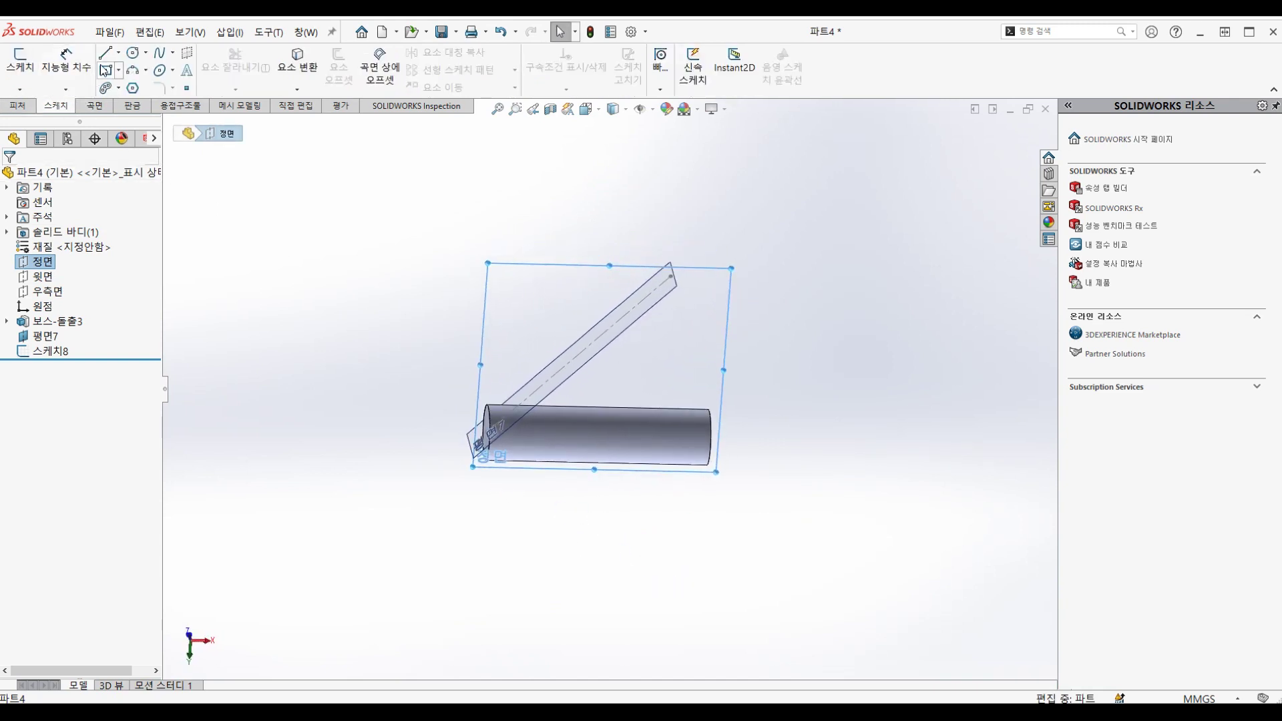
left_click(118, 52)
left_click(137, 105)
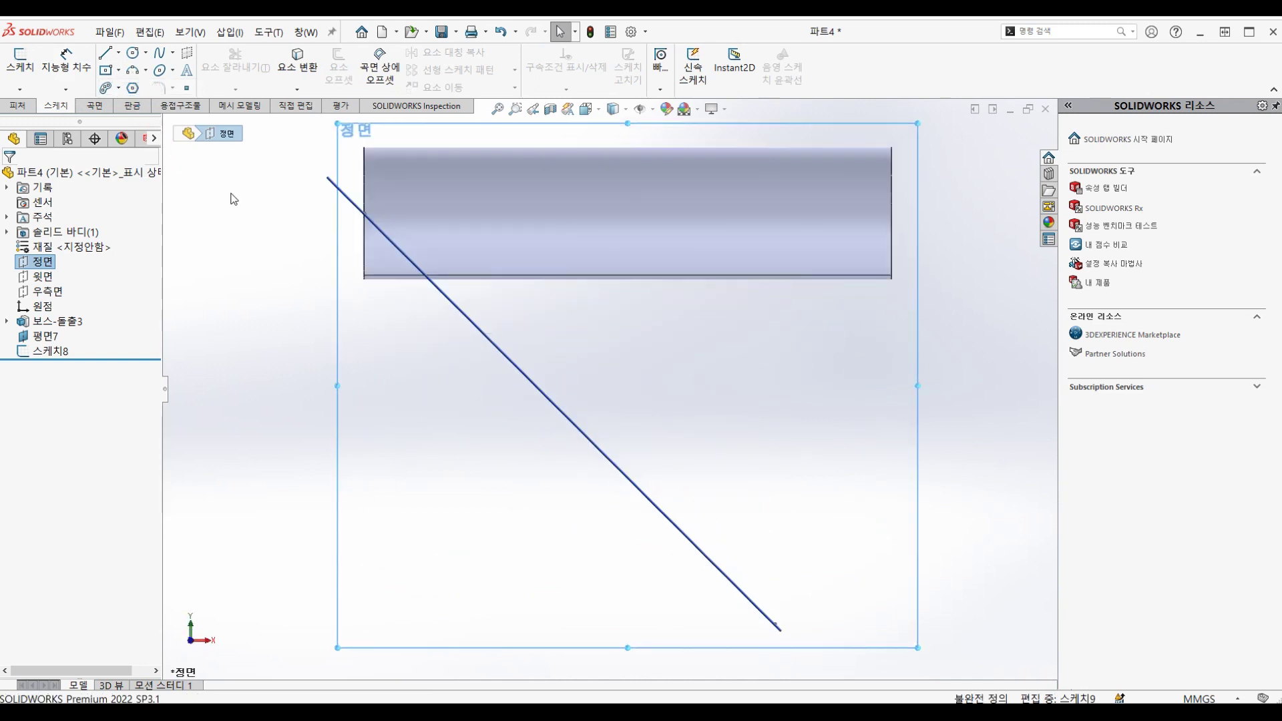
left_click(639, 214)
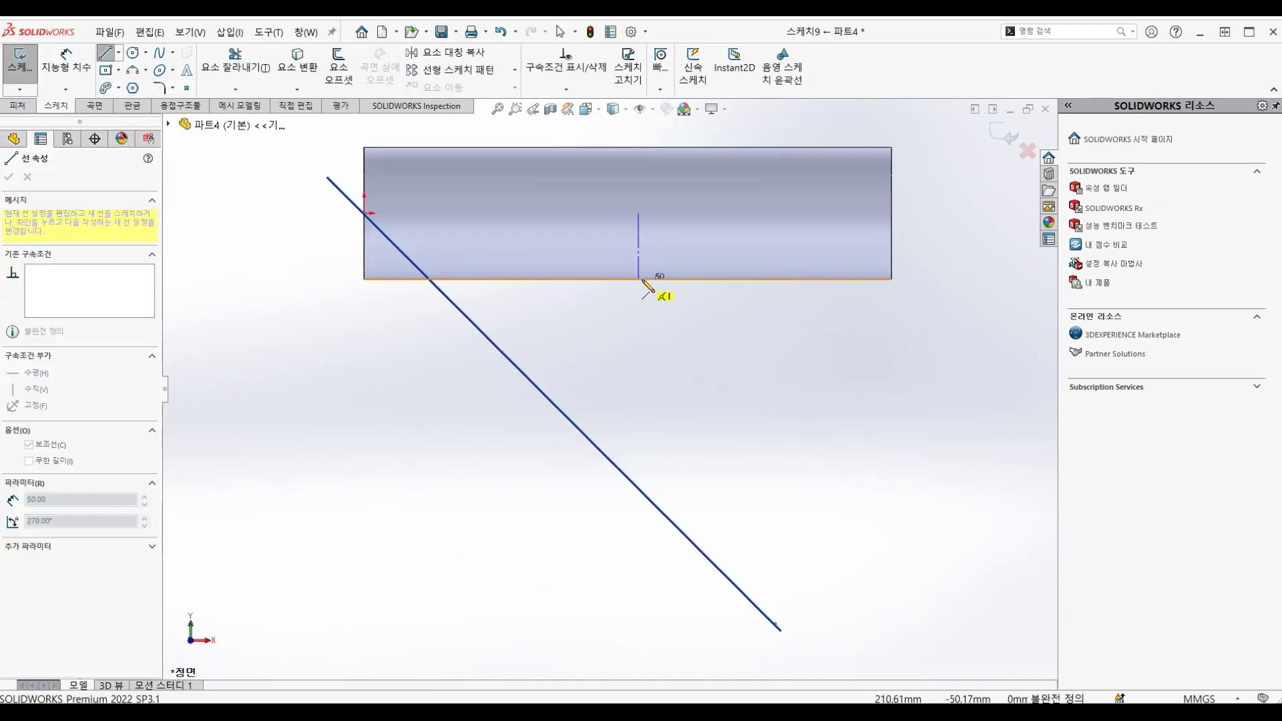
left_click(639, 613)
key("Escape")
- Dimension the centerline 150 mm from the origin
key("d")
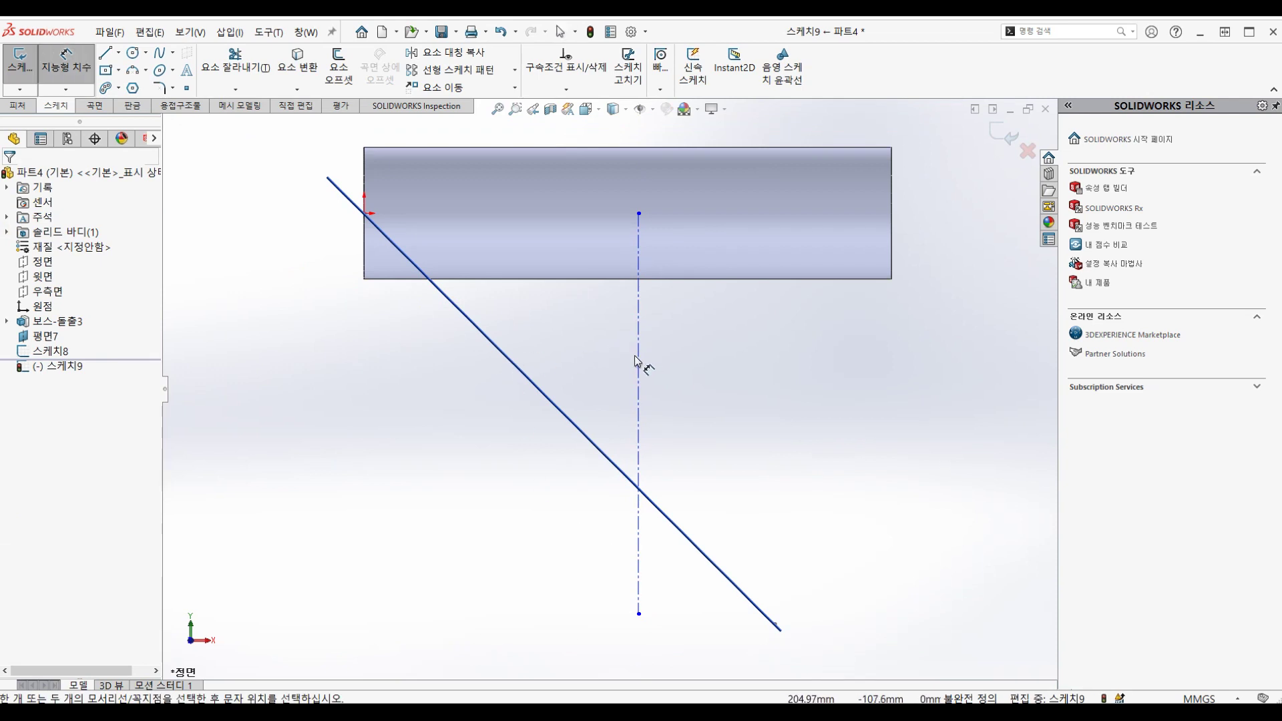
left_click(637, 362)
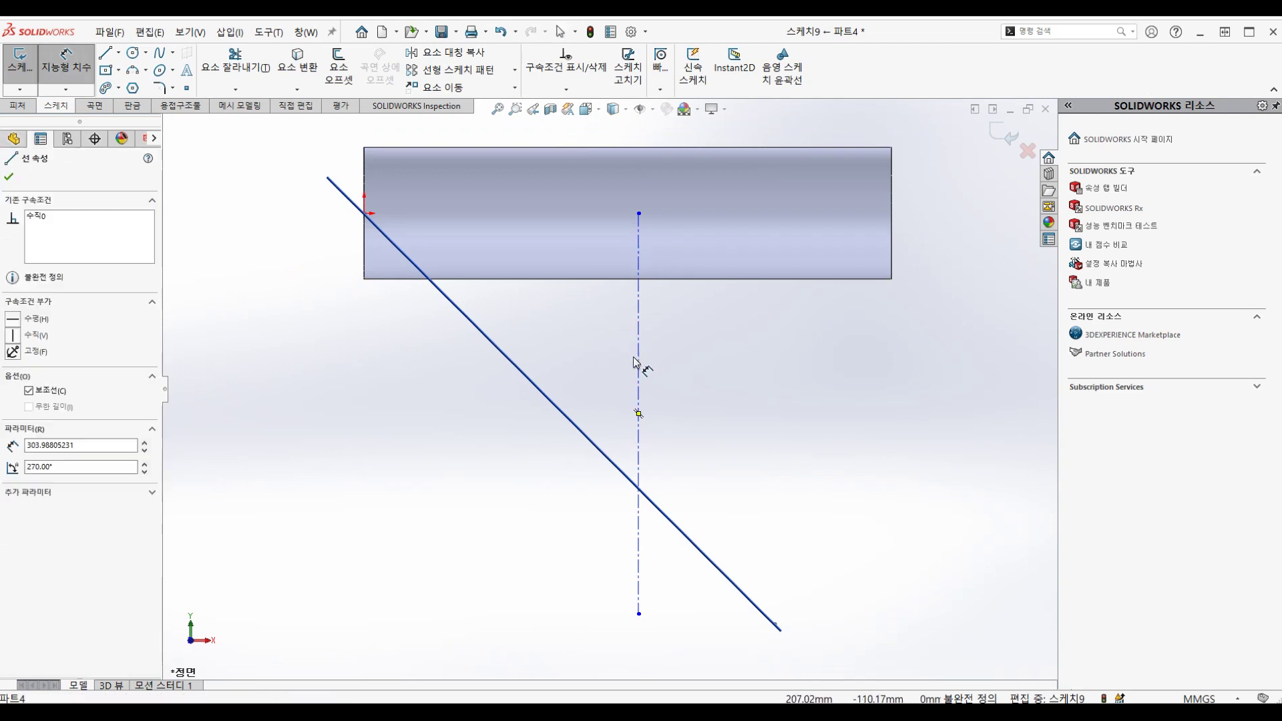
left_click(366, 215)
scroll(568, 354, "up", 2)
scroll(601, 401, "up", 1)
left_click(553, 237)
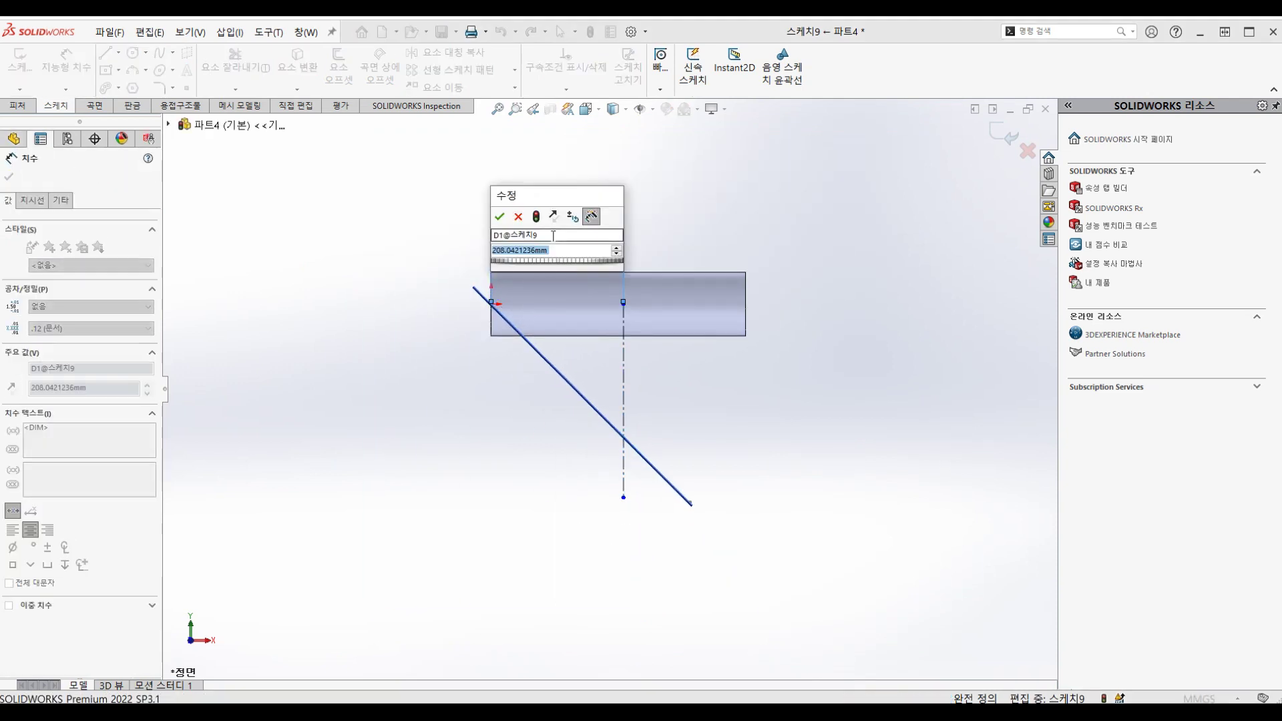
type("150")
key("Return")
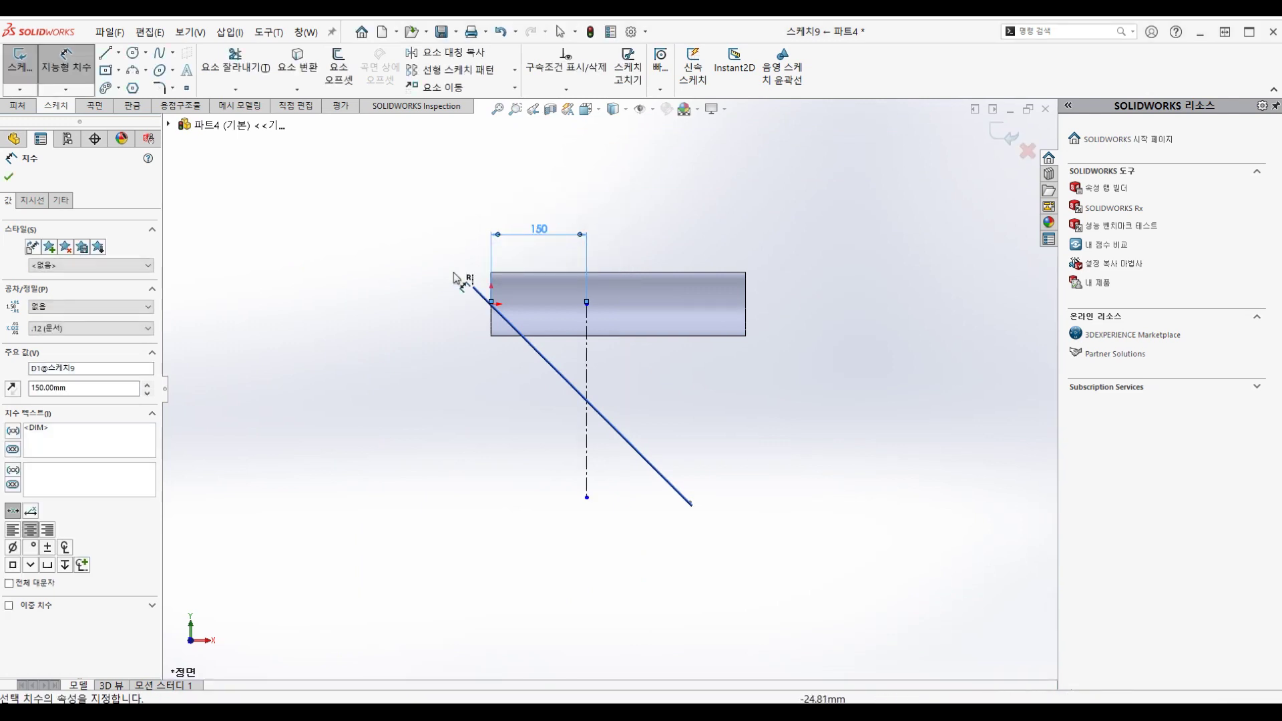
left_click(9, 178)
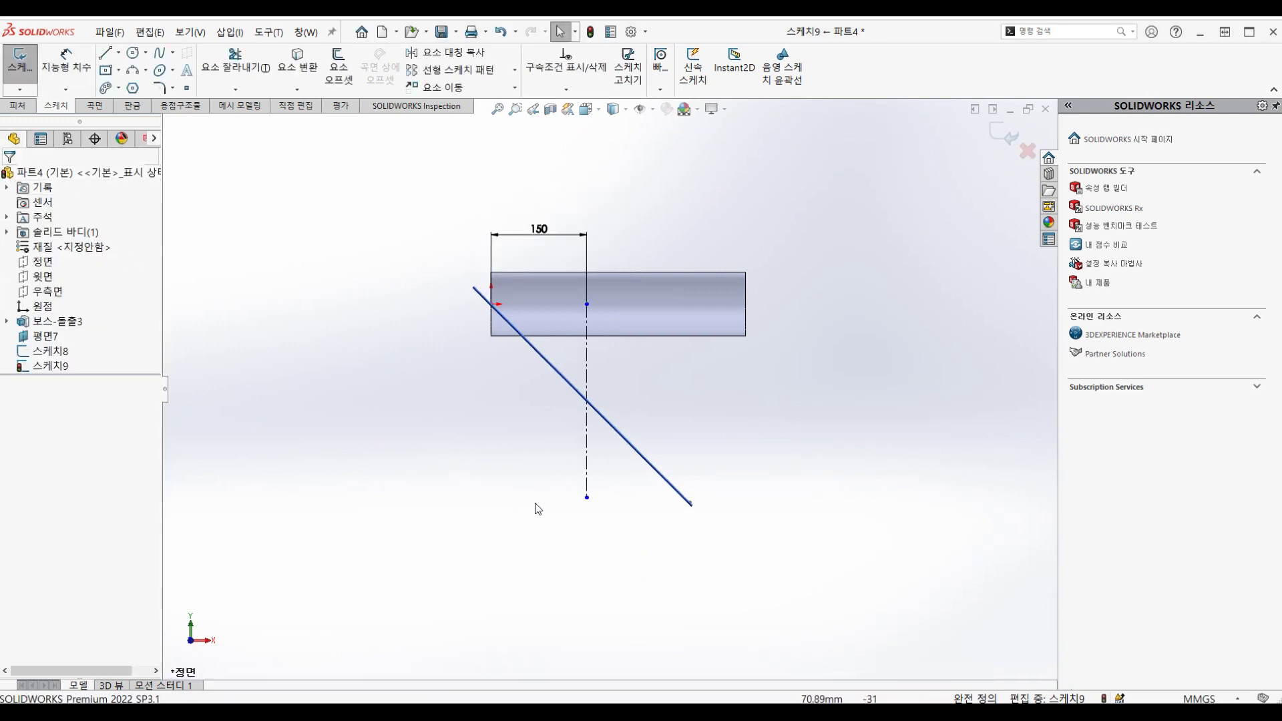
- Check the sketch in an angled 3-D view and close 스케치9
key("ctrl+shift+z")
mouse_move(535, 511)
middle_mouse_down()
mouse_move(738, 472)
mouse_move(687, 506)
mouse_move(721, 472)
middle_mouse_up()
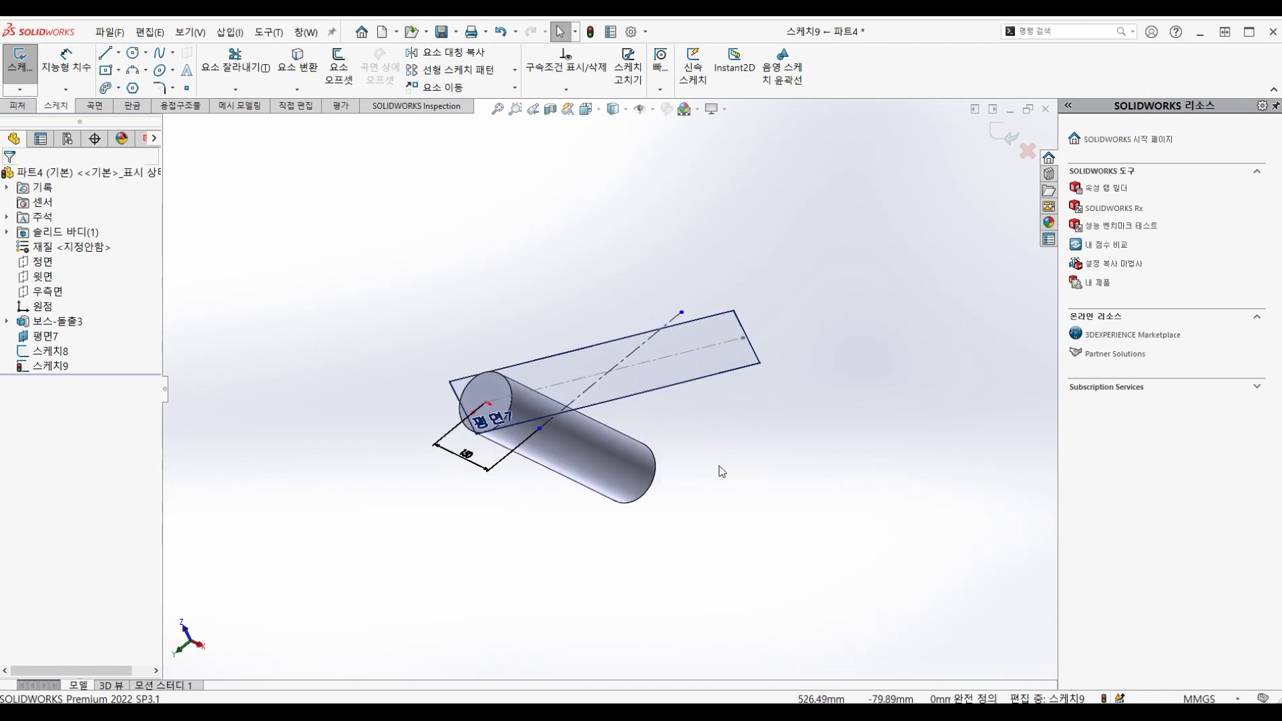
left_click(1015, 139)
left_click(673, 385)
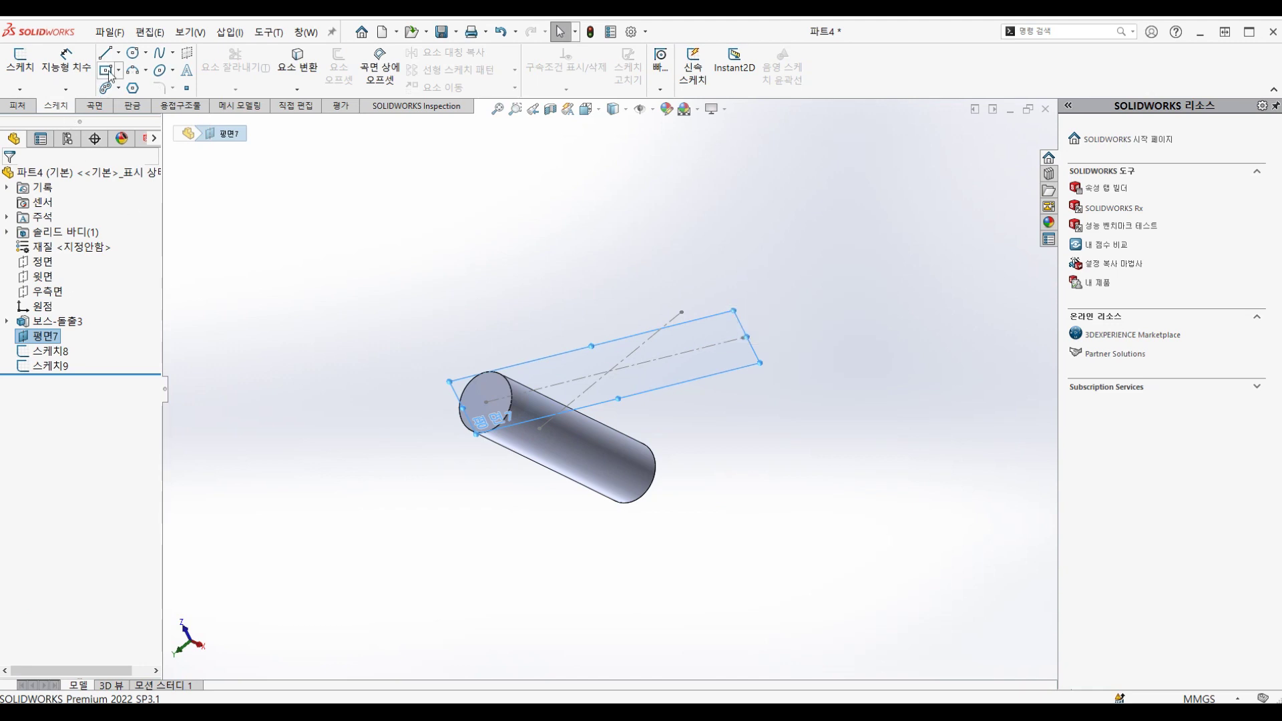
- Draw a circle on plane 평면7, viewed face-on
left_click(134, 53)
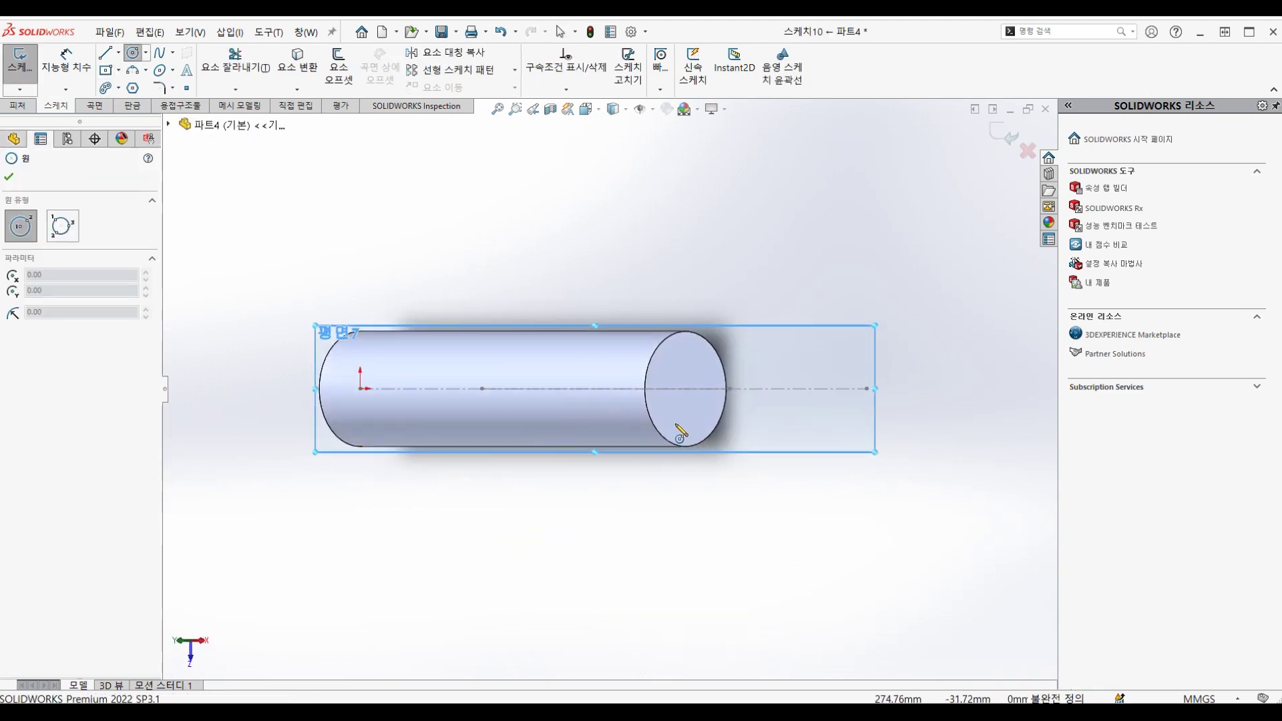
mouse_move(581, 381)
middle_mouse_down()
mouse_move(572, 534)
mouse_move(599, 701)
middle_mouse_up()
key("ctrl+8")
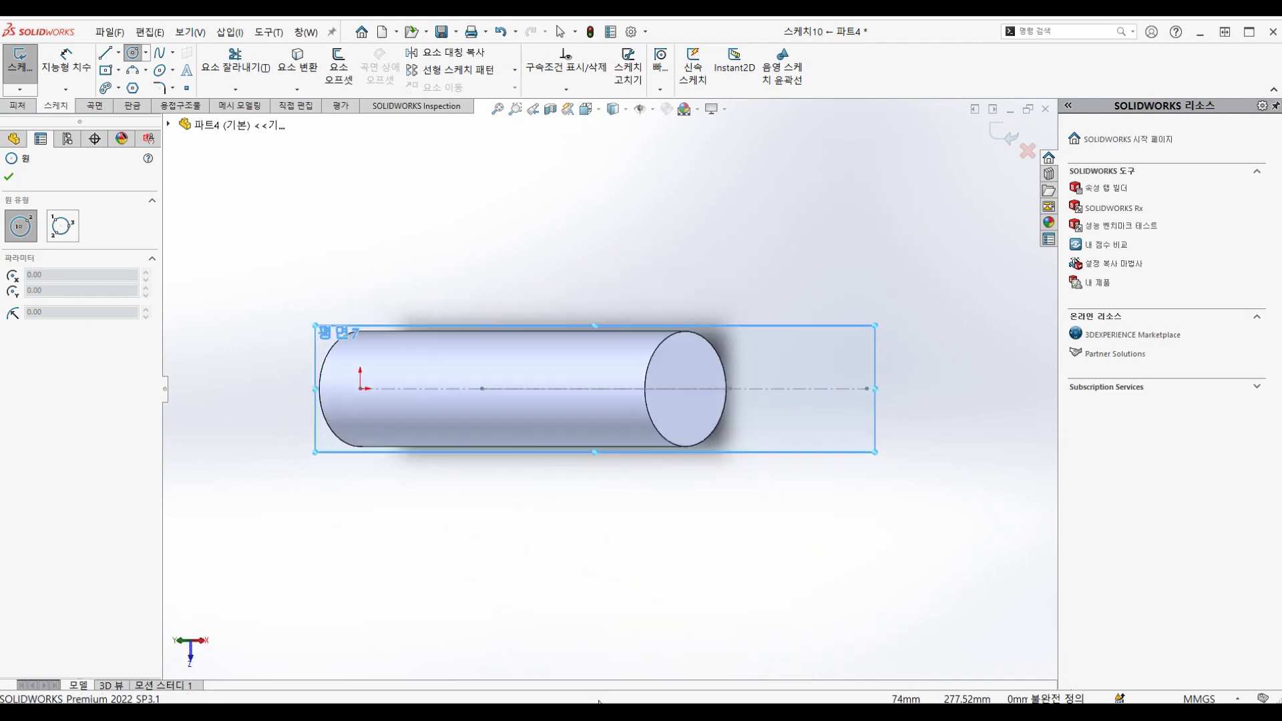
key("ctrl+8")
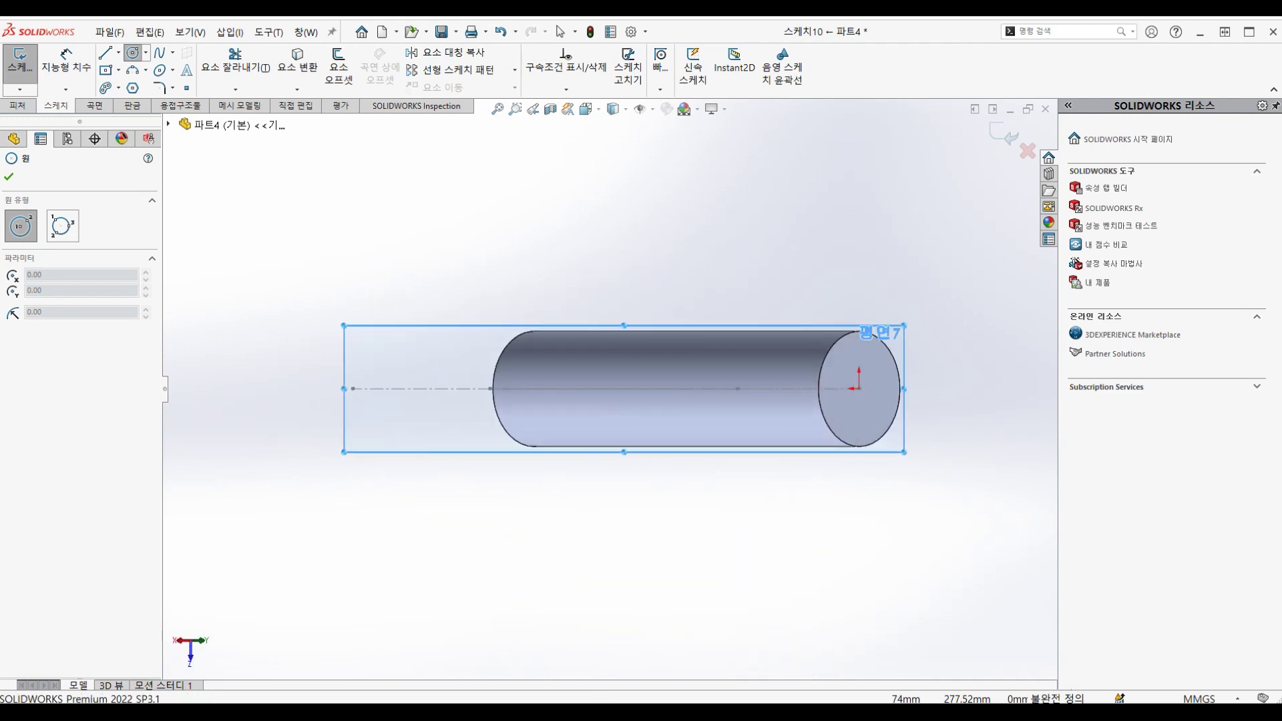
left_click(630, 404)
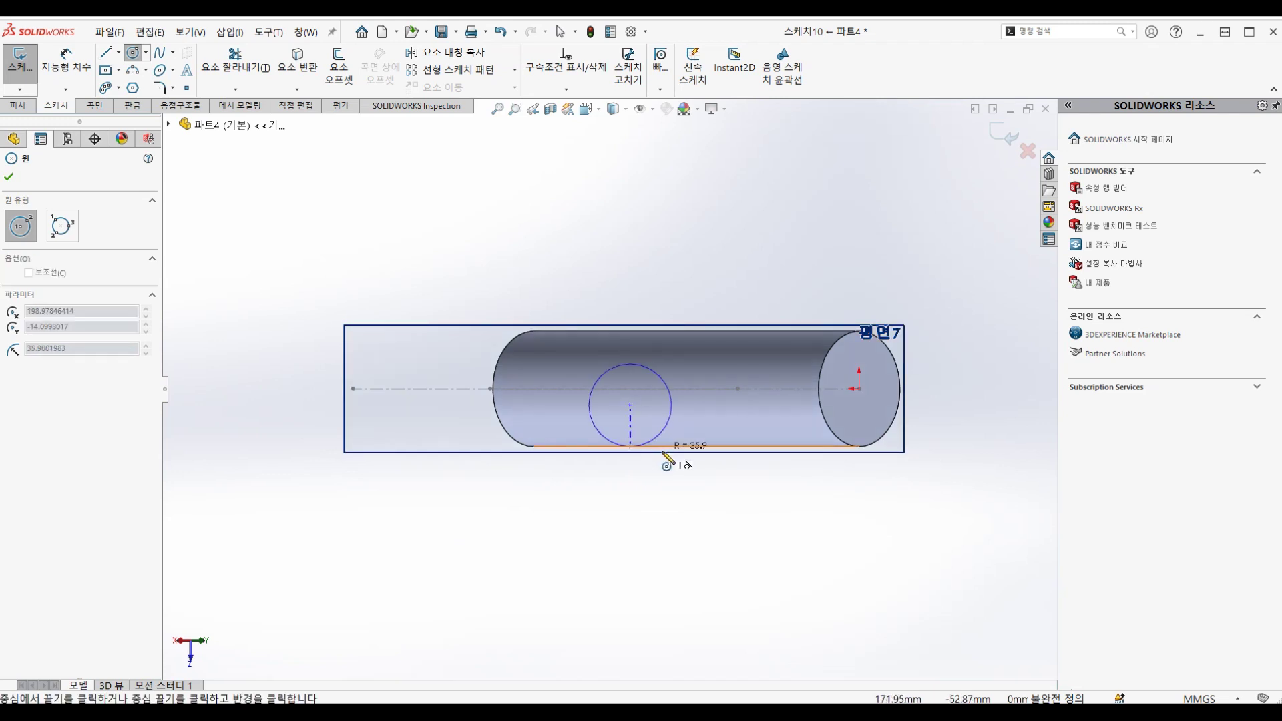
left_click(661, 463)
key("Escape")
- Dimension the circle's diameter to 100
right_click_drag(686, 566, 694, 441)
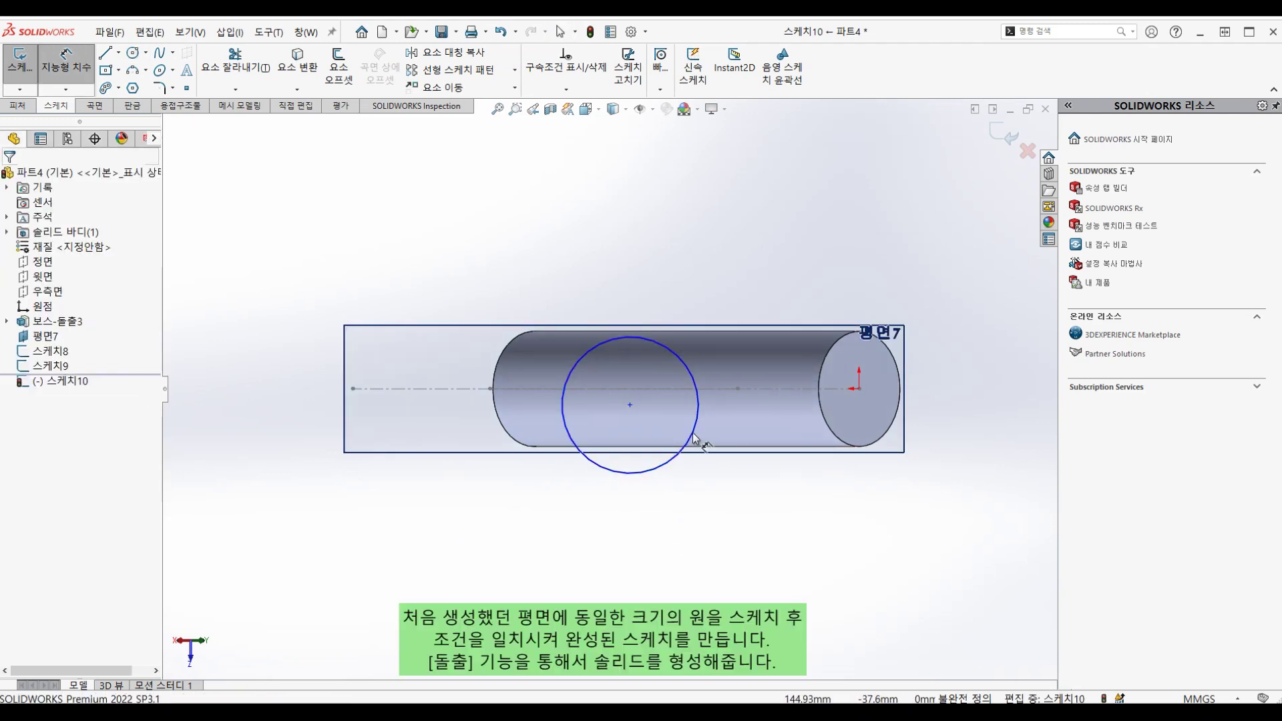
left_click(695, 441)
left_click(743, 514)
type("100")
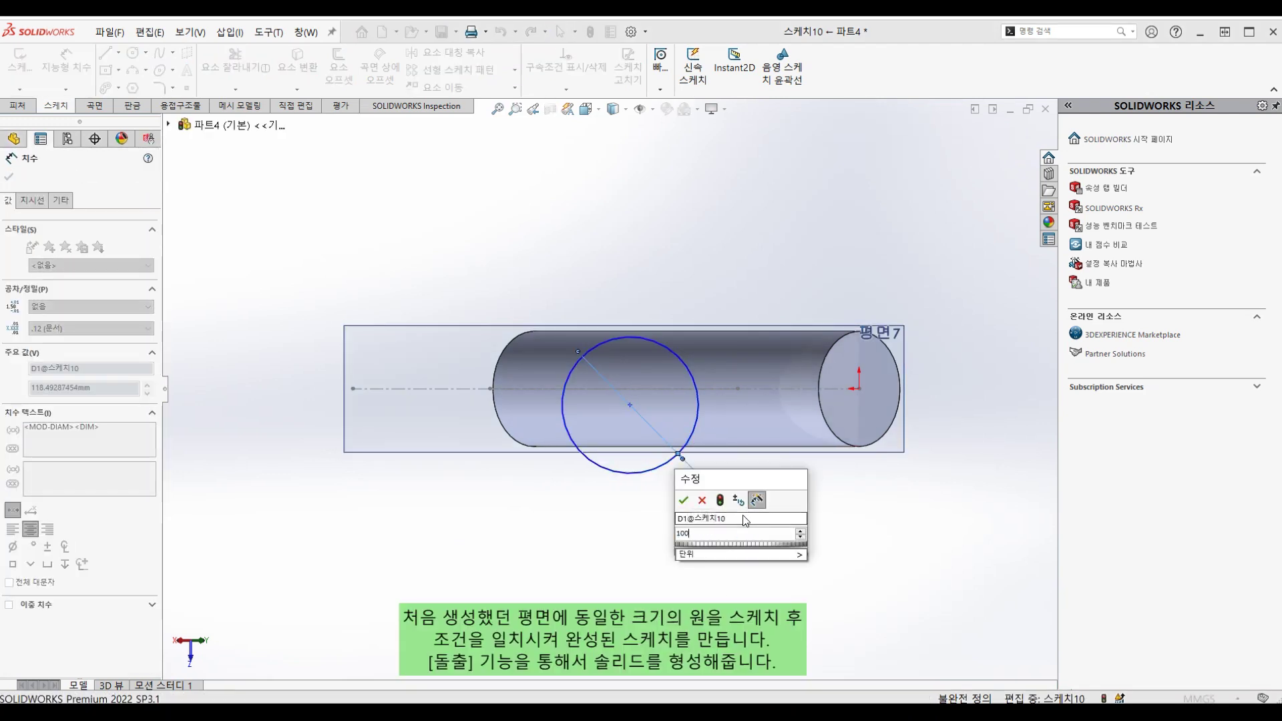
key("Return")
scroll(645, 408, "down", 3)
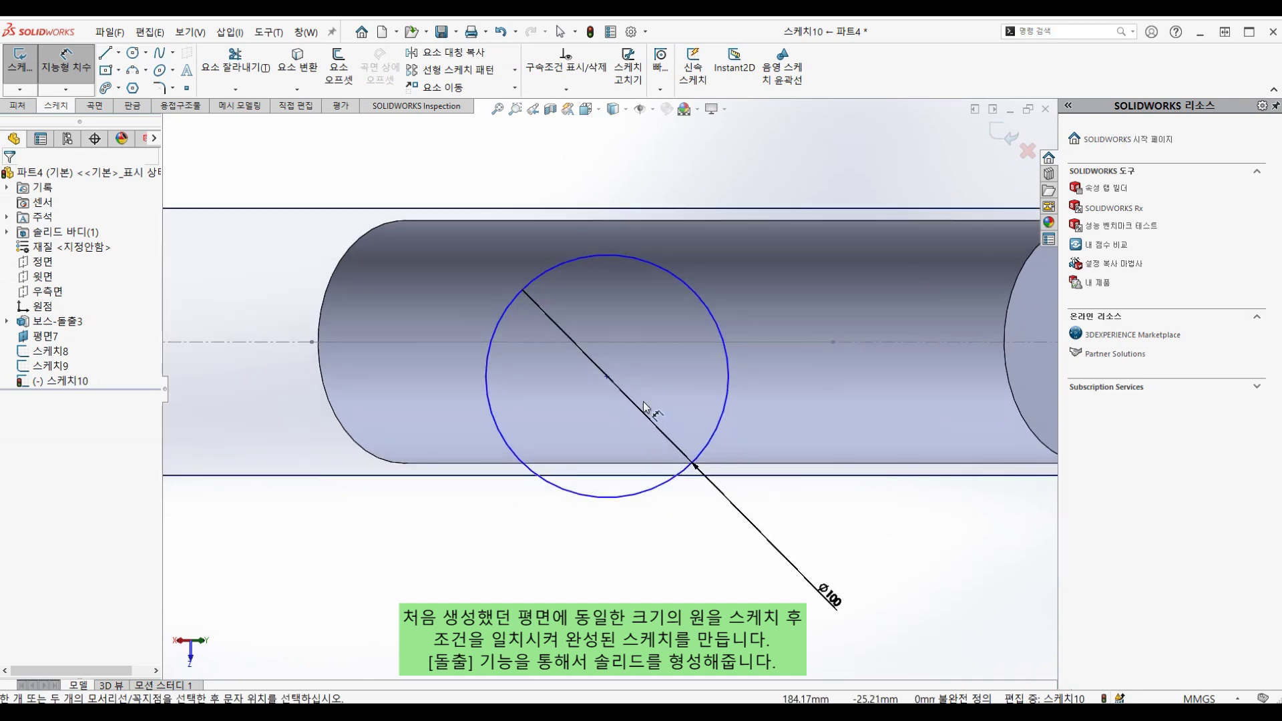
key("Escape")
- Make the circle's centre coincident with the centerline
left_click(607, 378)
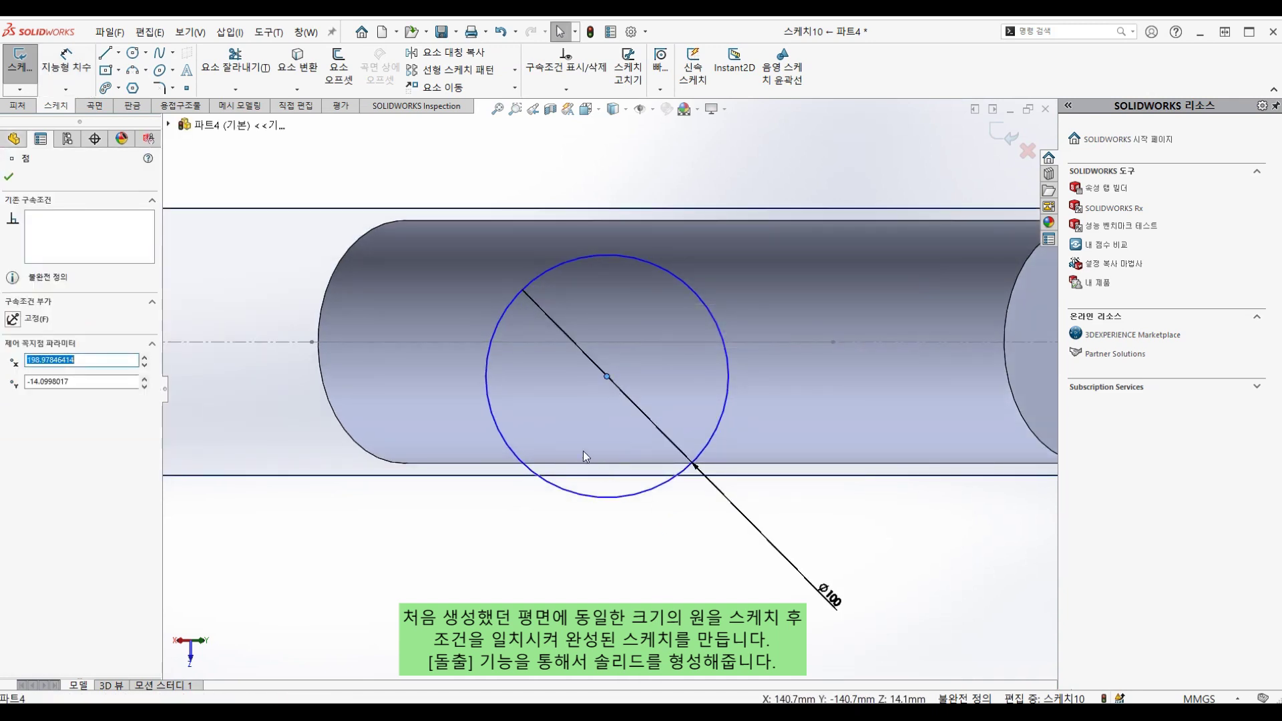
key("f")
left_click(298, 355, "ctrl")
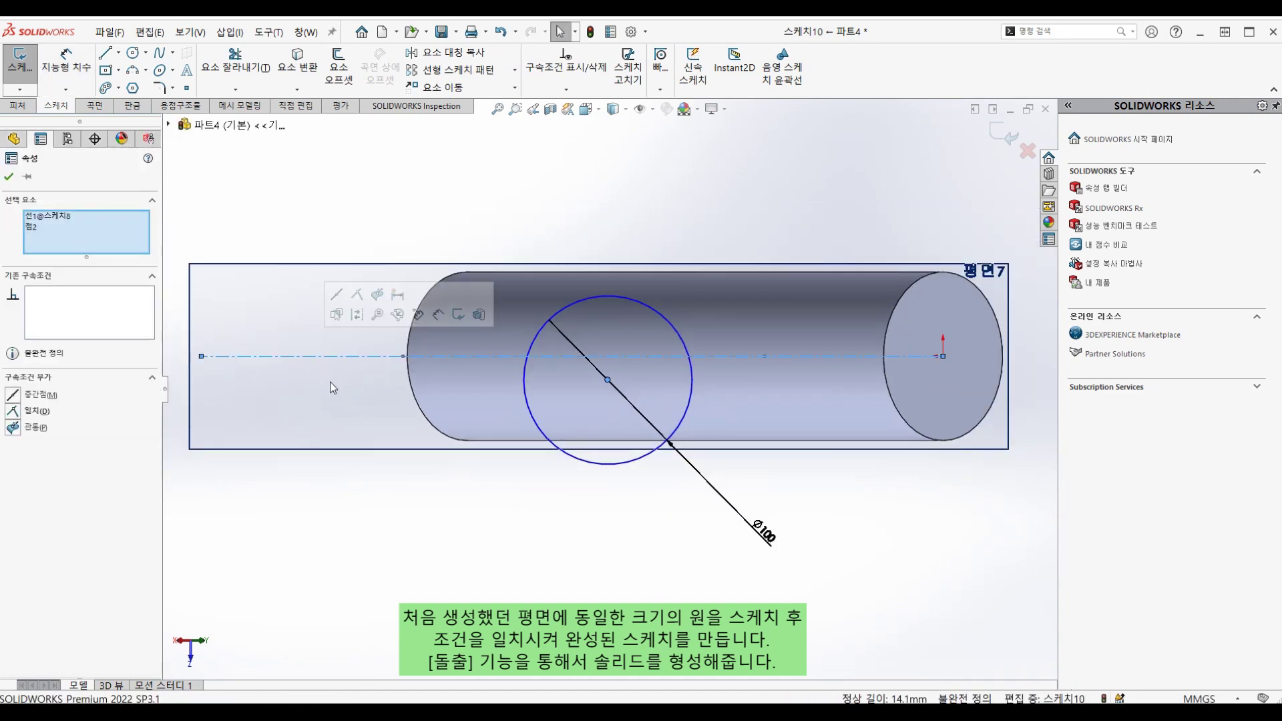
left_click(13, 411)
left_click(524, 573)
- Add a Pierce relation between the circle centre and 스케치9's angled line
middle_click_drag(525, 572, 566, 476)
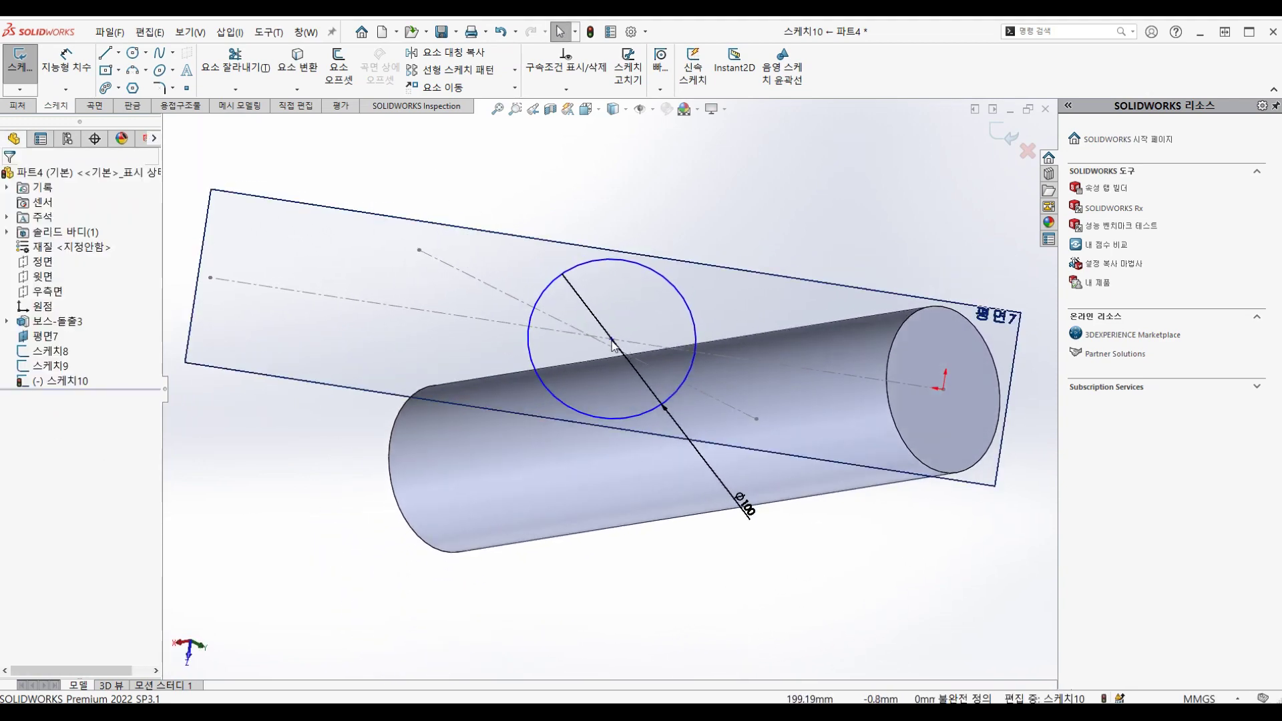
left_click(611, 341)
left_click(502, 291, "ctrl")
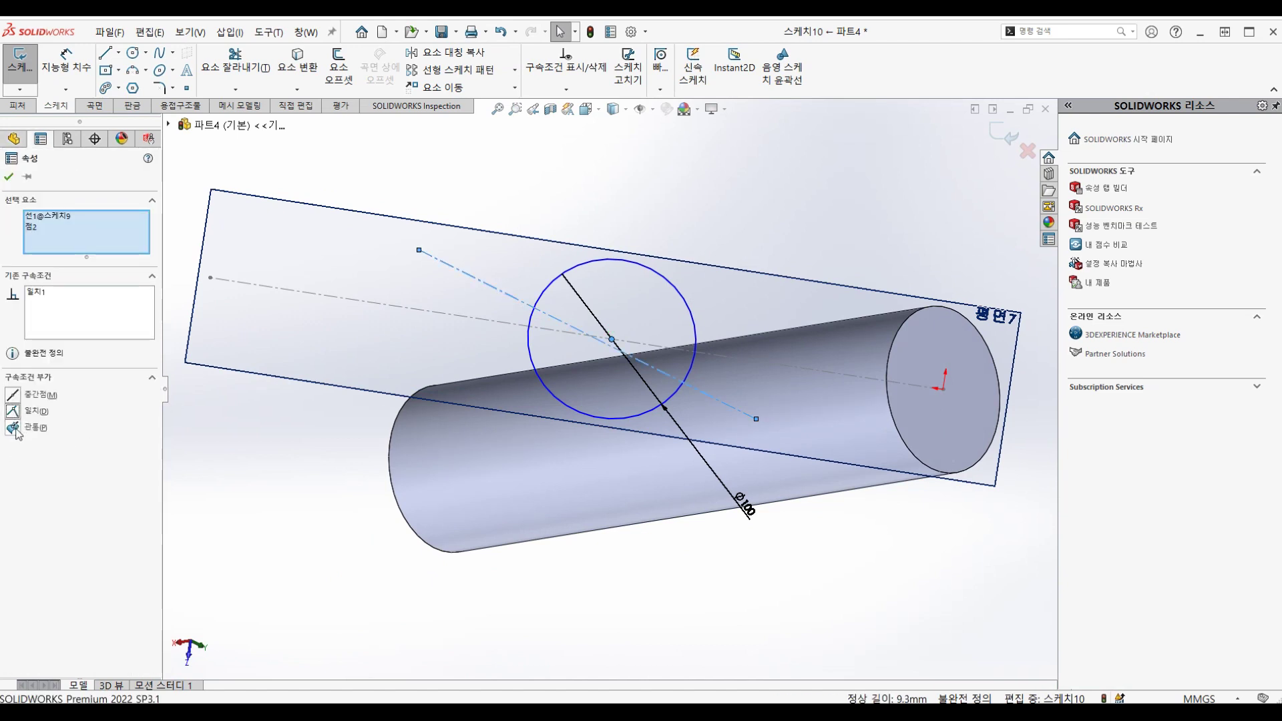
left_click(13, 428)
mouse_move(427, 427)
middle_mouse_down()
mouse_move(469, 457)
mouse_move(463, 517)
middle_mouse_up()
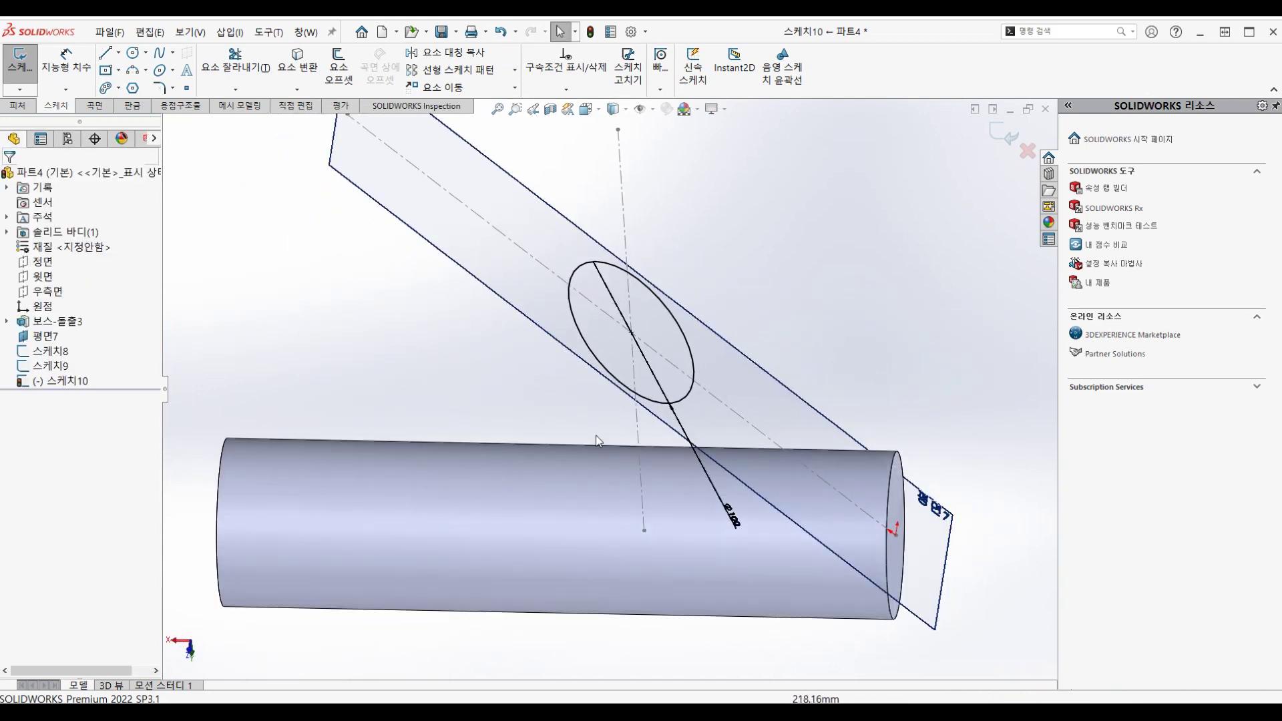
- Extrude the Ø100 circle Up To Next (다음까지) into branch 보스-돌출5
left_click(15, 107)
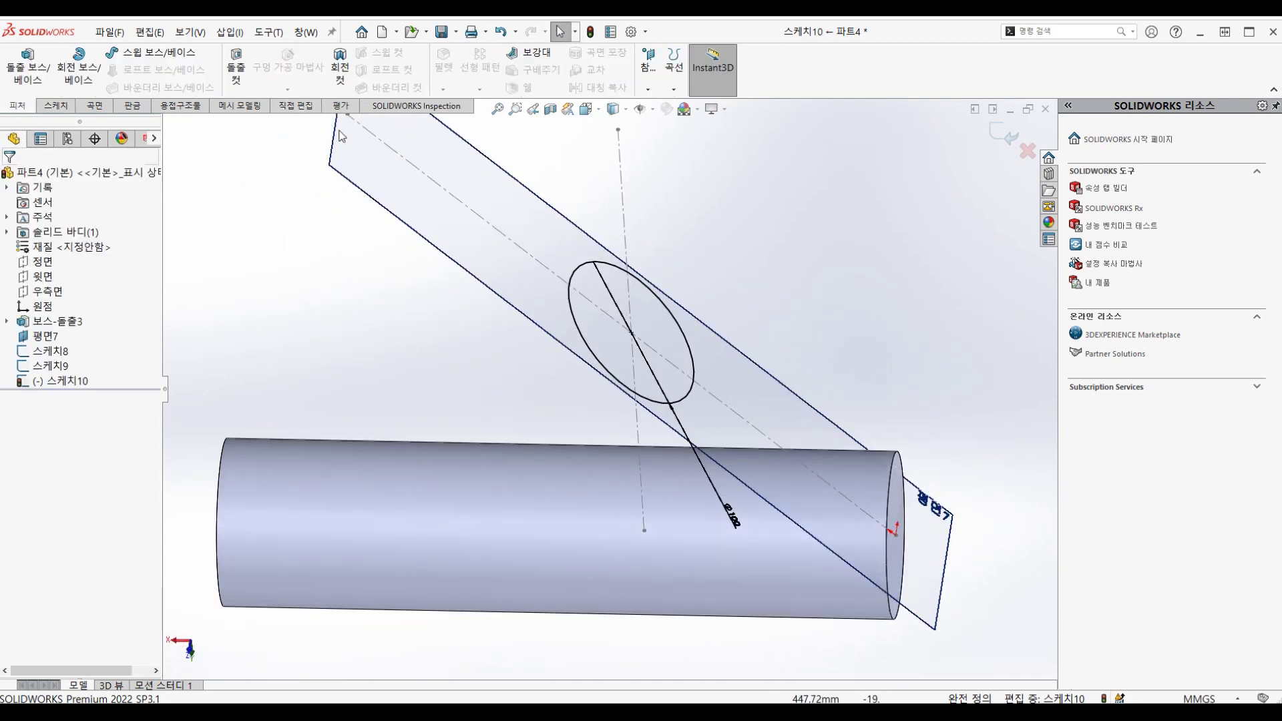
left_click(30, 67)
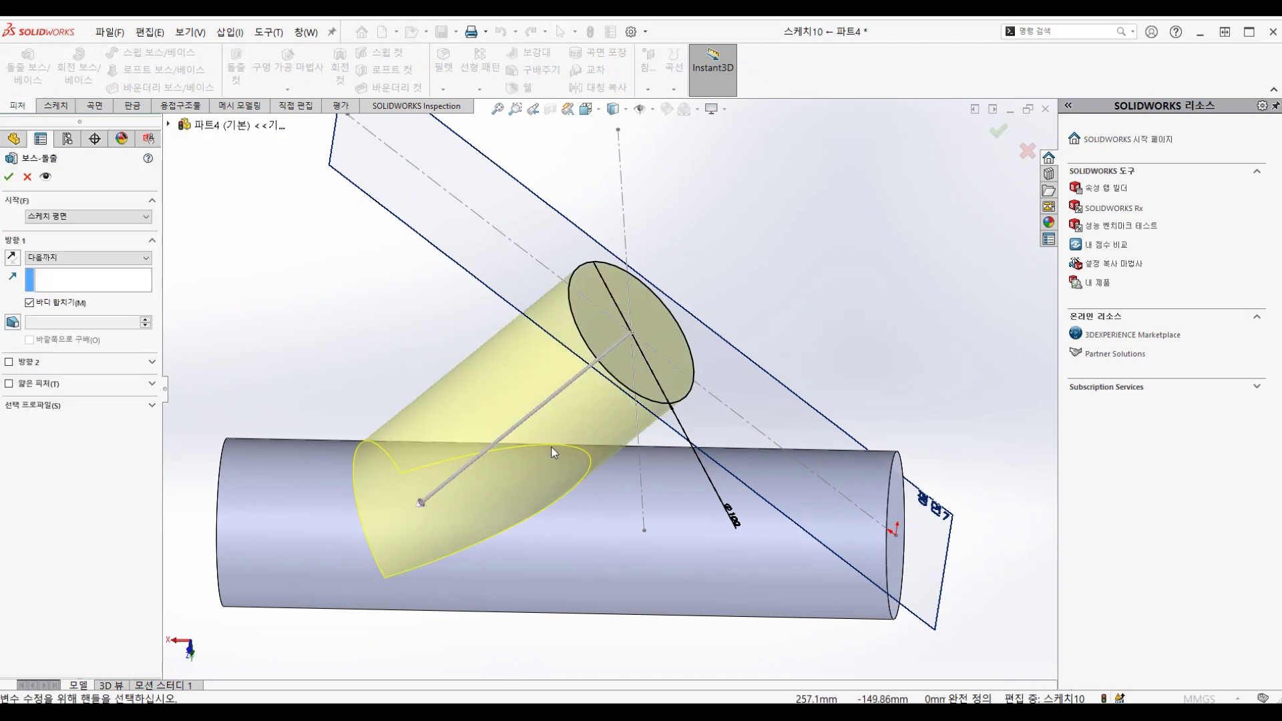
mouse_move(553, 449)
middle_mouse_down()
mouse_move(656, 366)
mouse_move(574, 364)
middle_mouse_up()
left_click(84, 257)
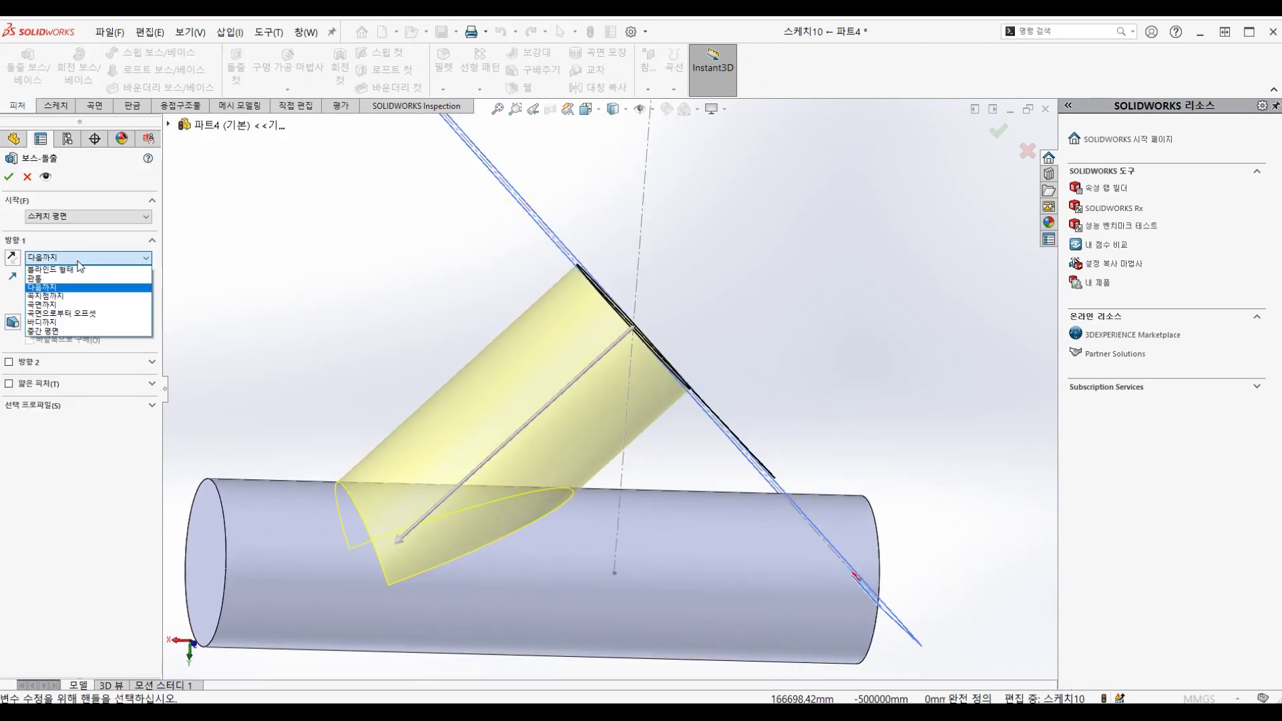
left_click(114, 257)
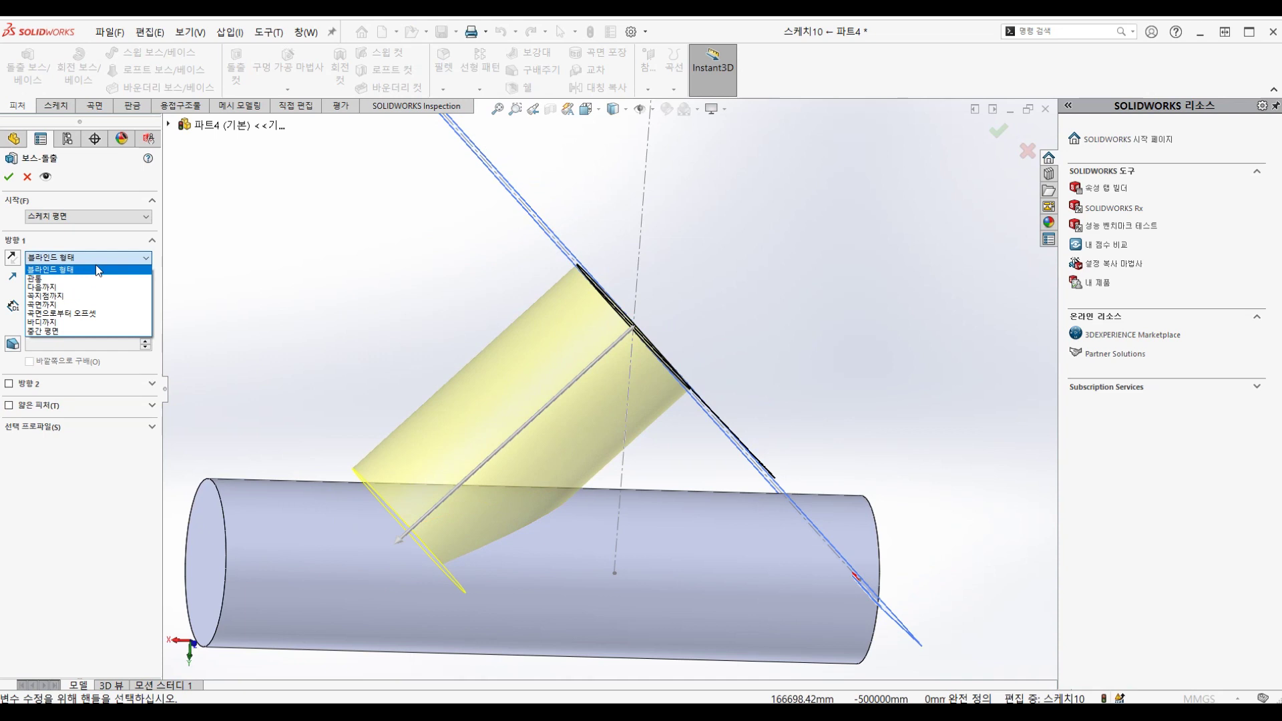
left_click(55, 294)
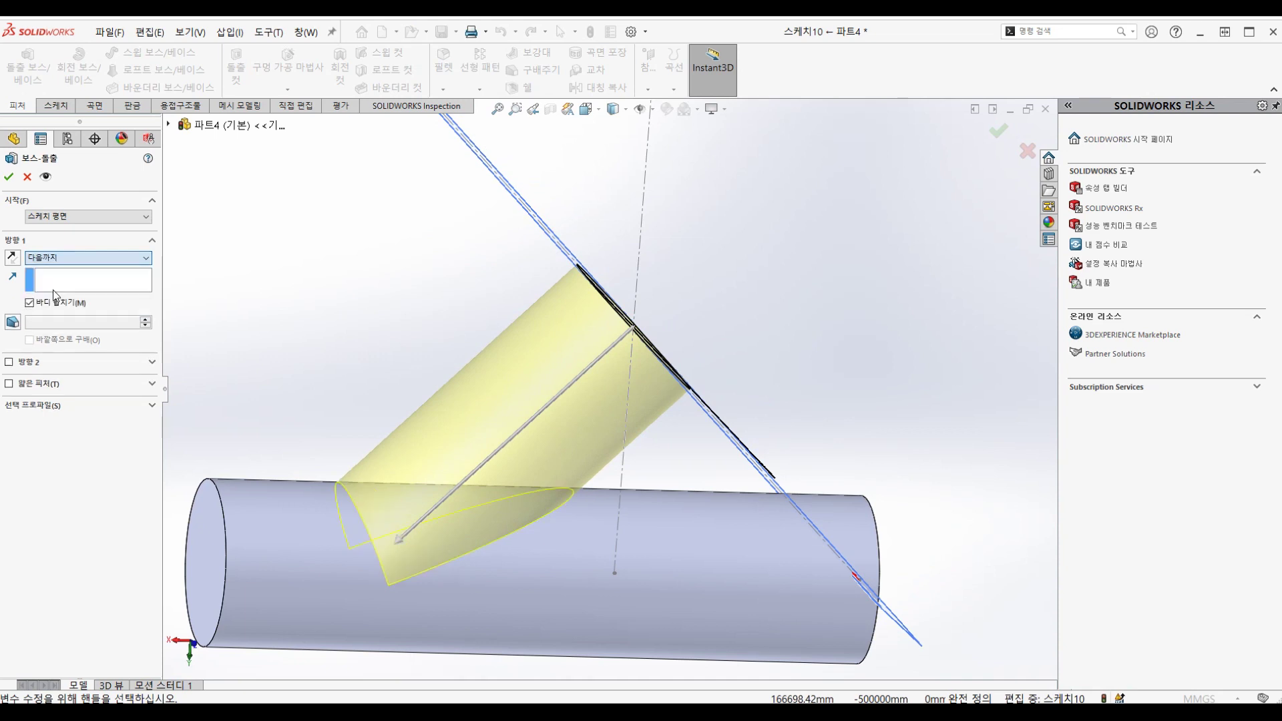
left_click(9, 176)
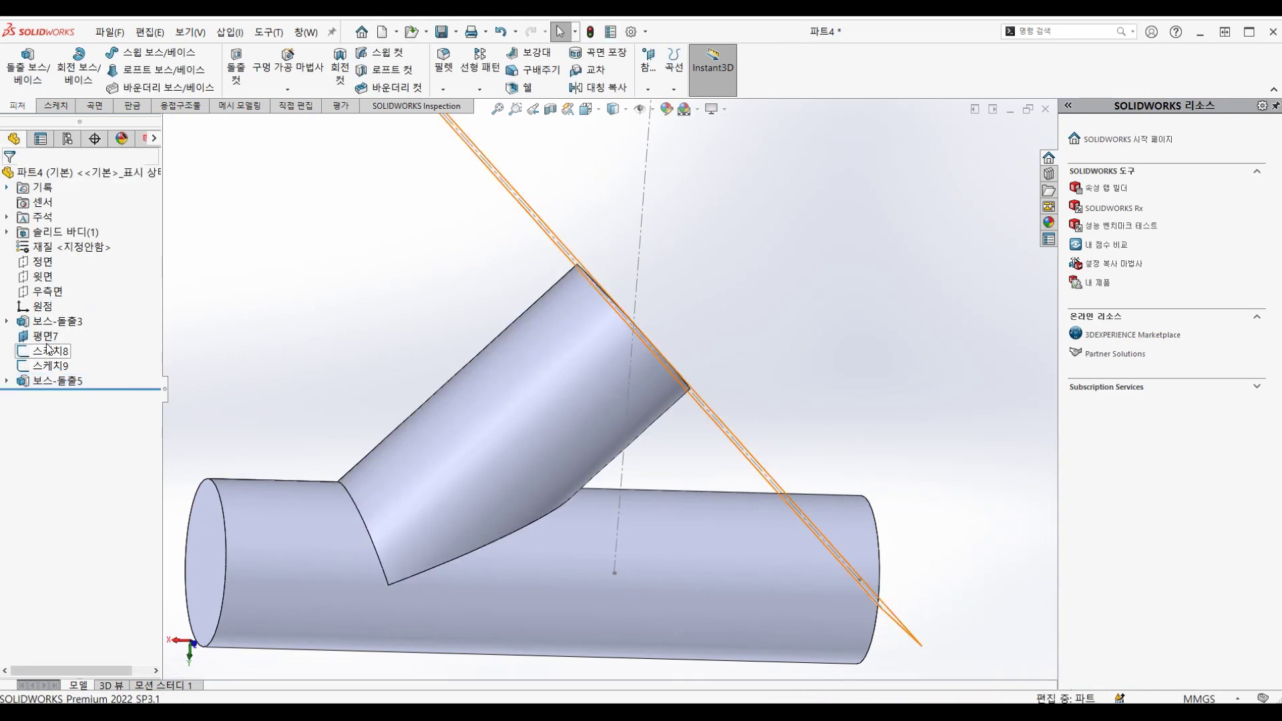
- Hide the plane 평면7 and the reference sketches 스케치8 and 스케치9
right_click(44, 337)
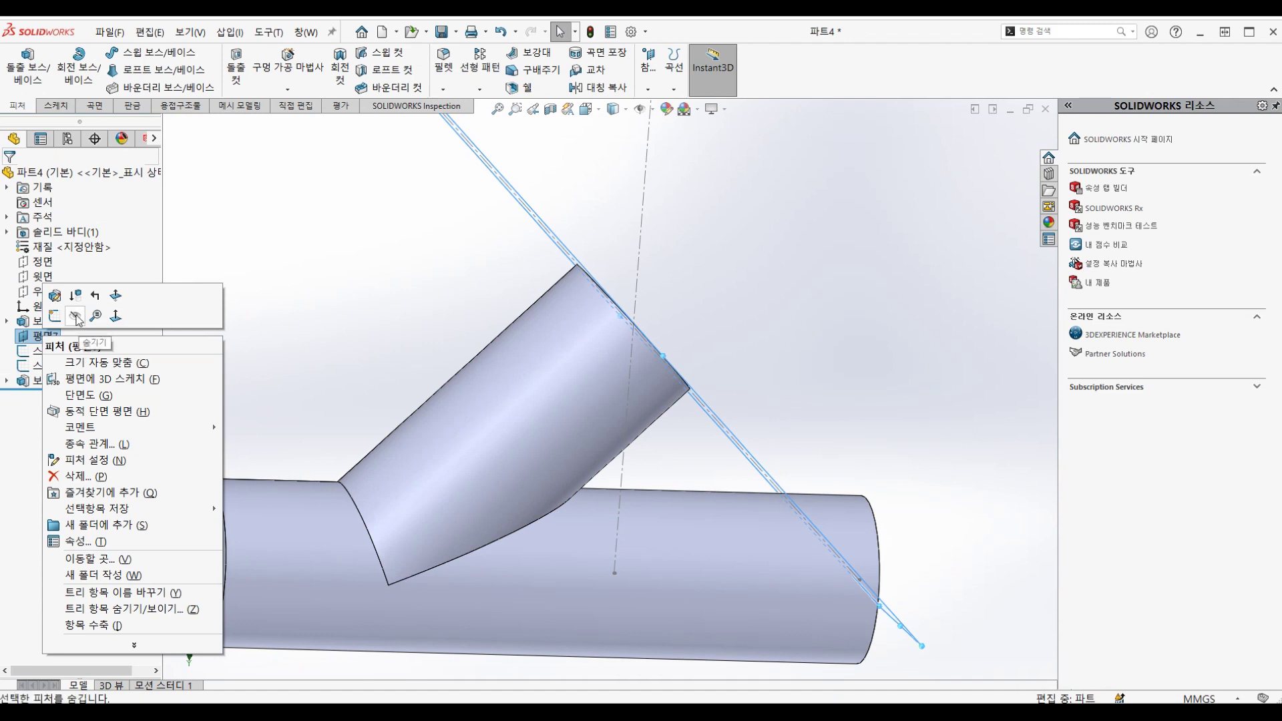
left_click(76, 317)
left_click(56, 365, "shift")
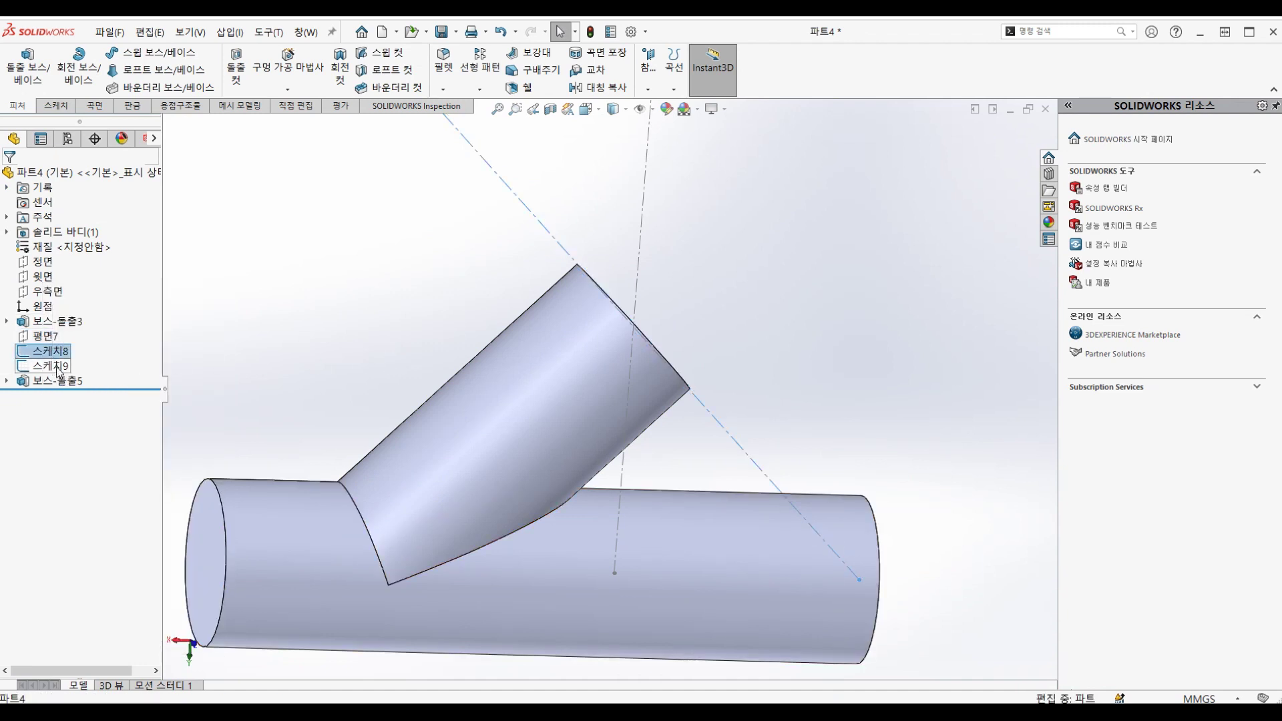
left_click(375, 347)
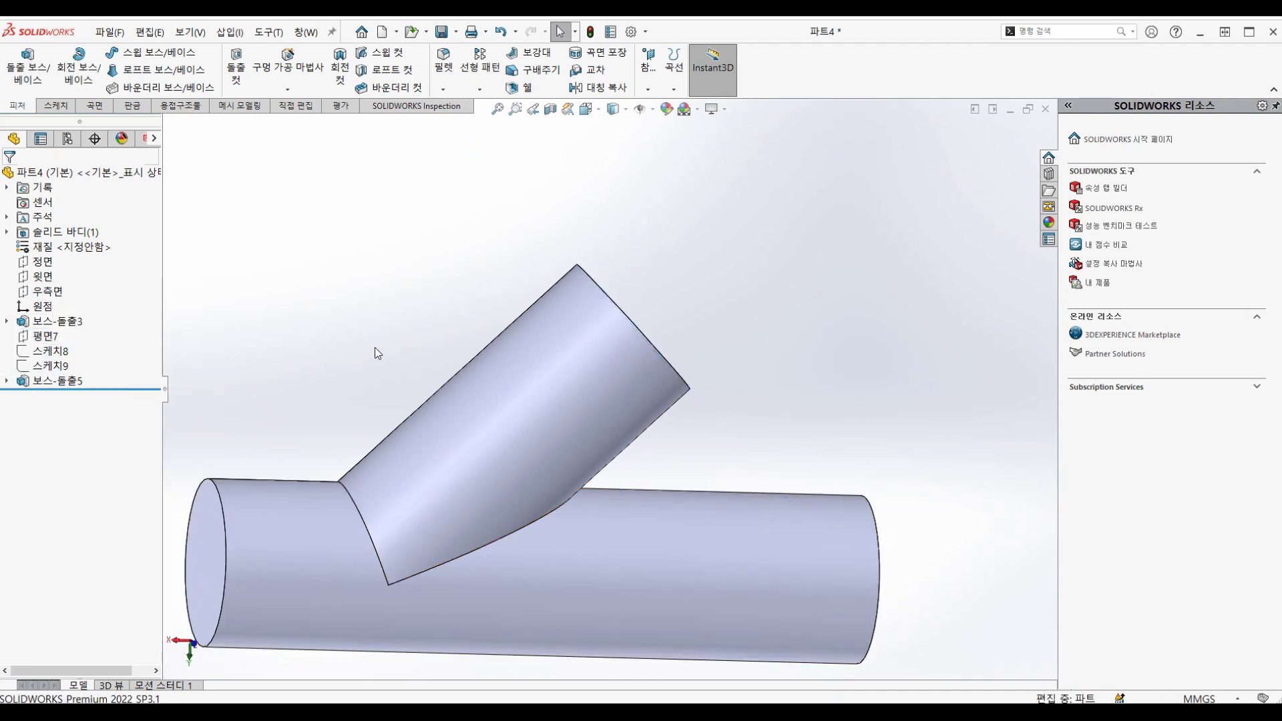
mouse_move(375, 347)
middle_mouse_down()
mouse_move(459, 446)
mouse_move(487, 413)
middle_mouse_up()
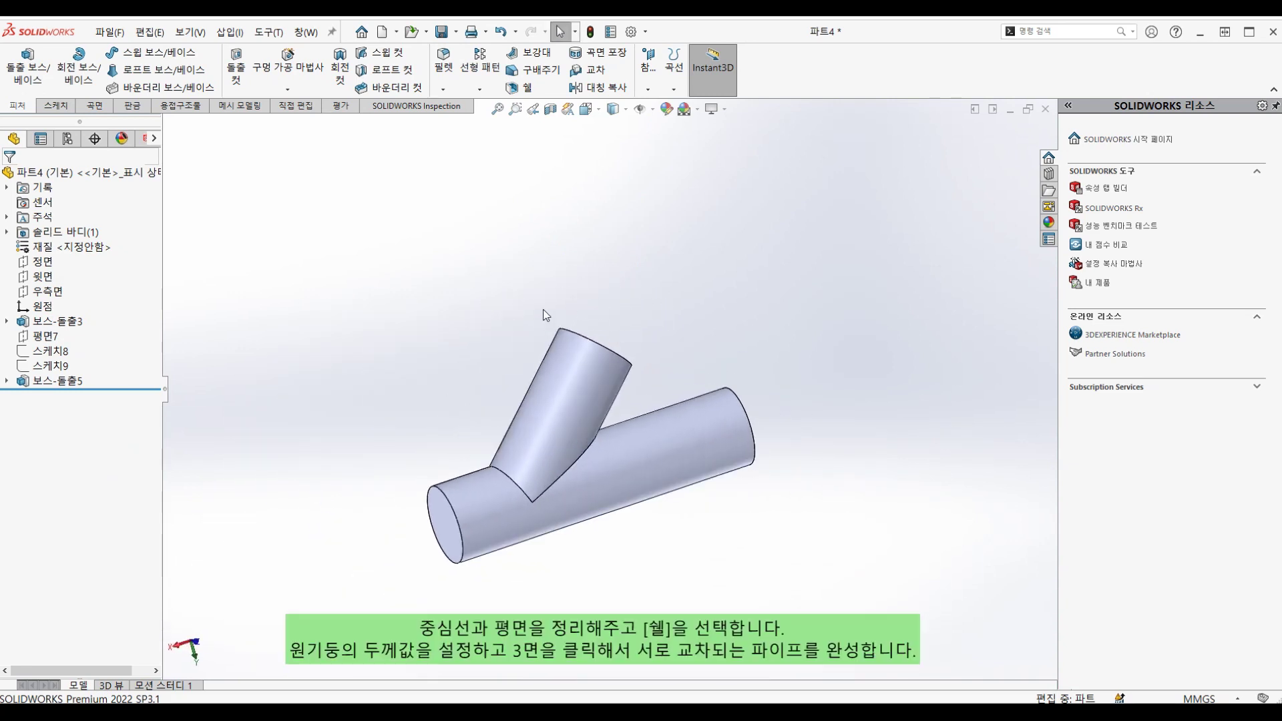
- Shell the Y-pipe at 3.00mm thickness, removing all three pipe end faces
left_click(524, 88)
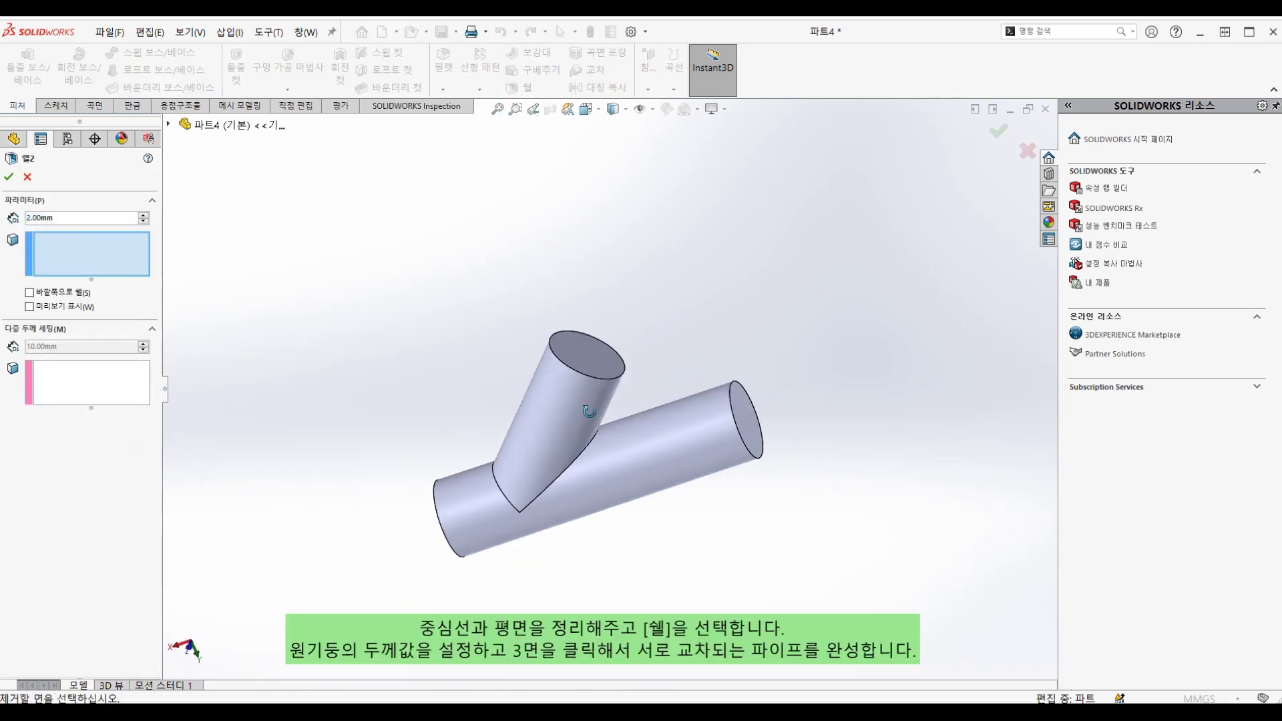
mouse_move(521, 360)
middle_mouse_down()
mouse_move(587, 363)
mouse_move(636, 428)
mouse_move(749, 366)
middle_mouse_up()
left_click(587, 363)
left_click(648, 440)
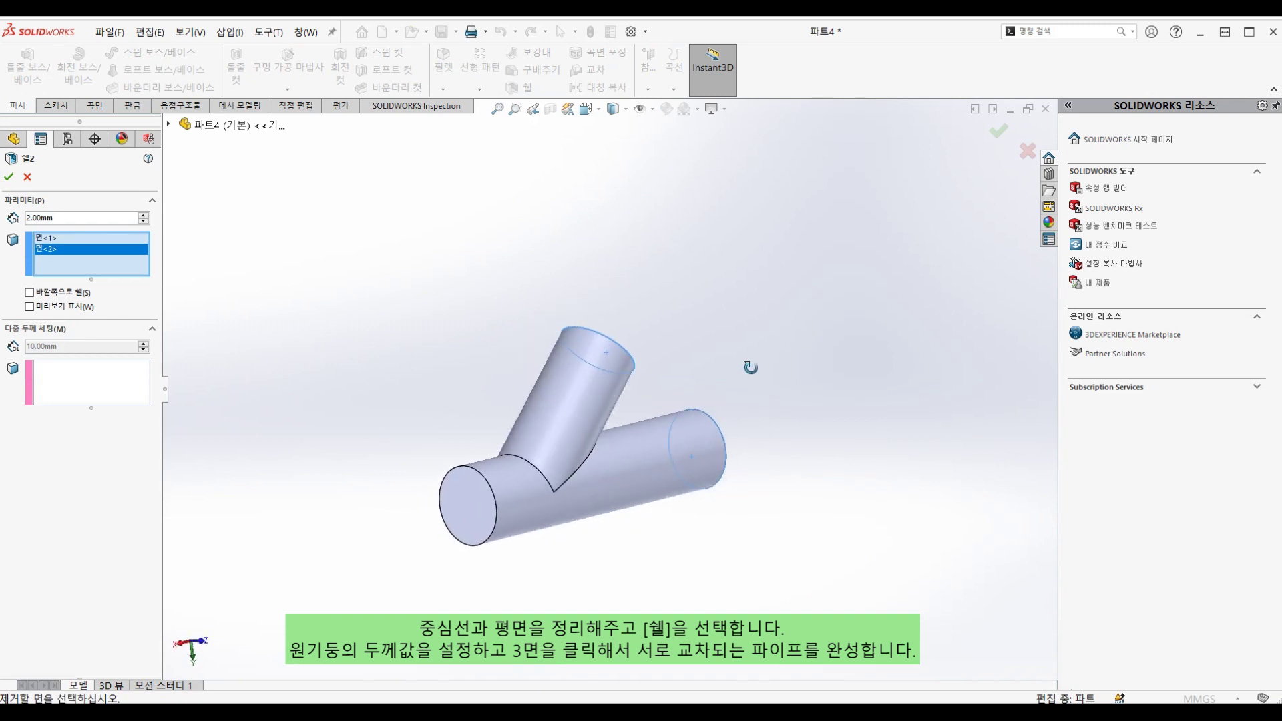
left_click(494, 491)
left_click_drag(67, 219, 9, 223)
type("3")
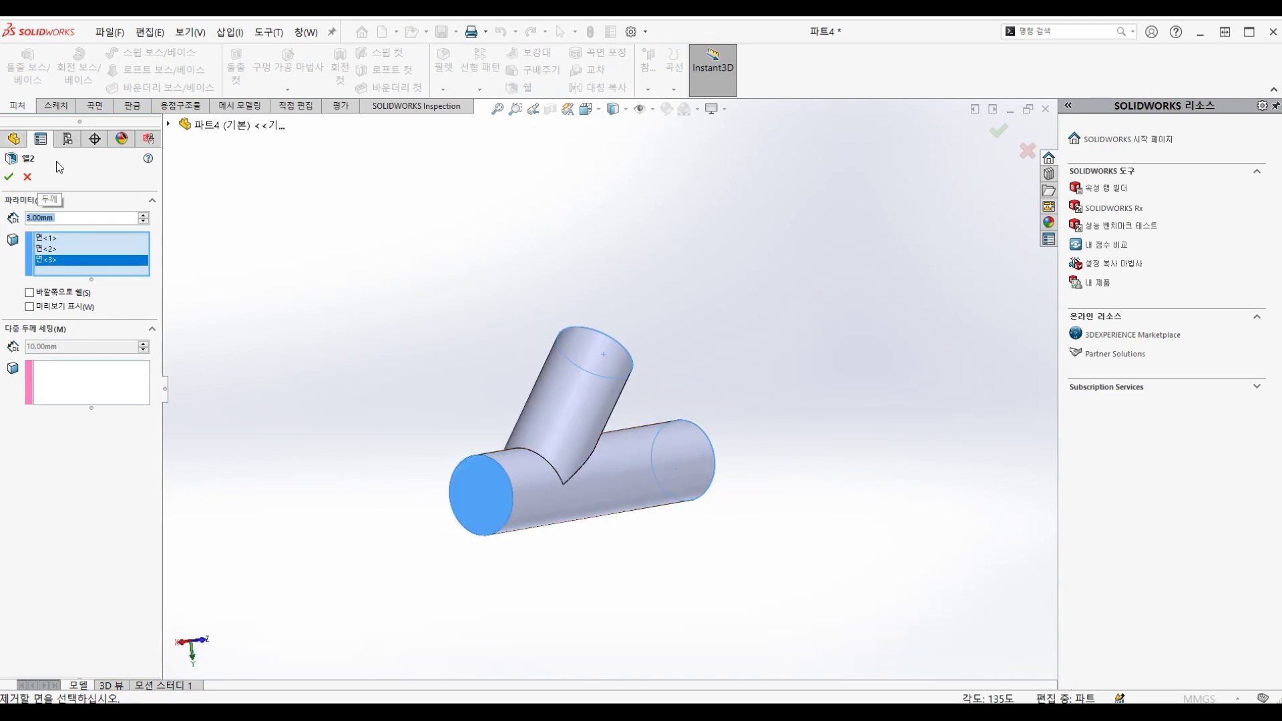
left_click(9, 177)
mouse_move(349, 467)
middle_mouse_down()
mouse_move(507, 424)
mouse_move(530, 454)
middle_mouse_up()
key("space")
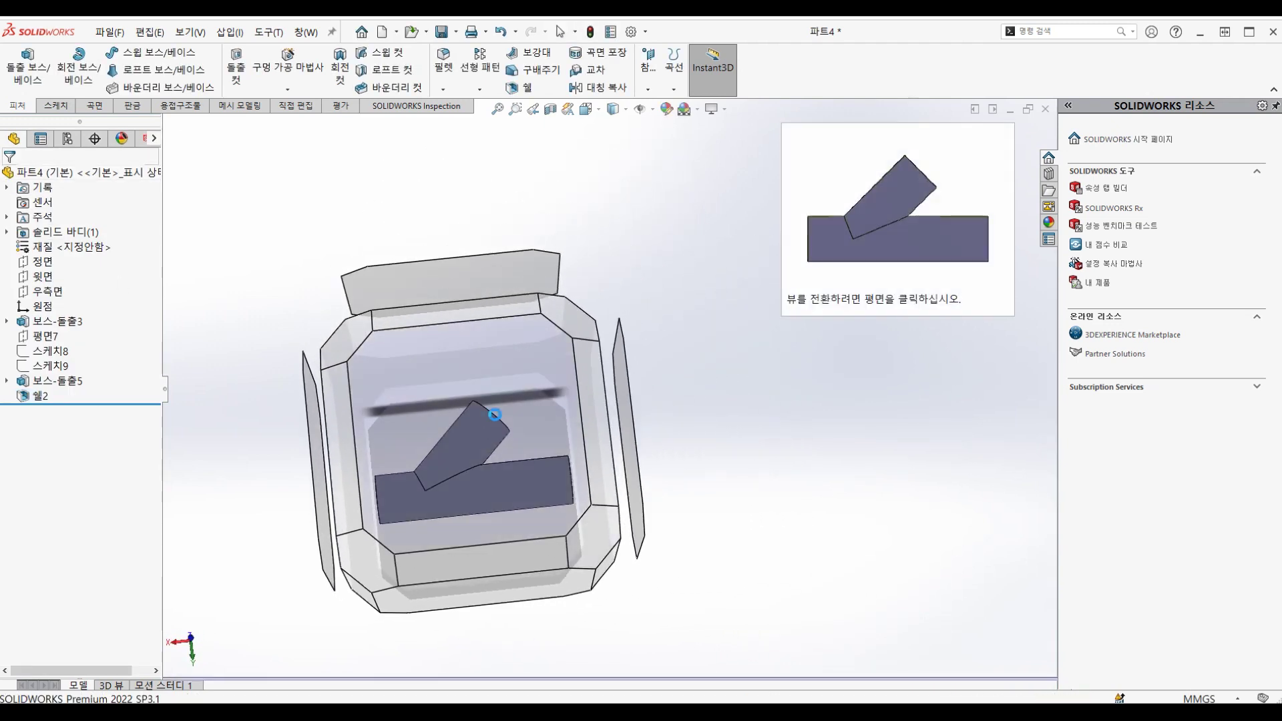
- View the pipe from the front and apply a section view on the Front plane (정면)
left_click(533, 374)
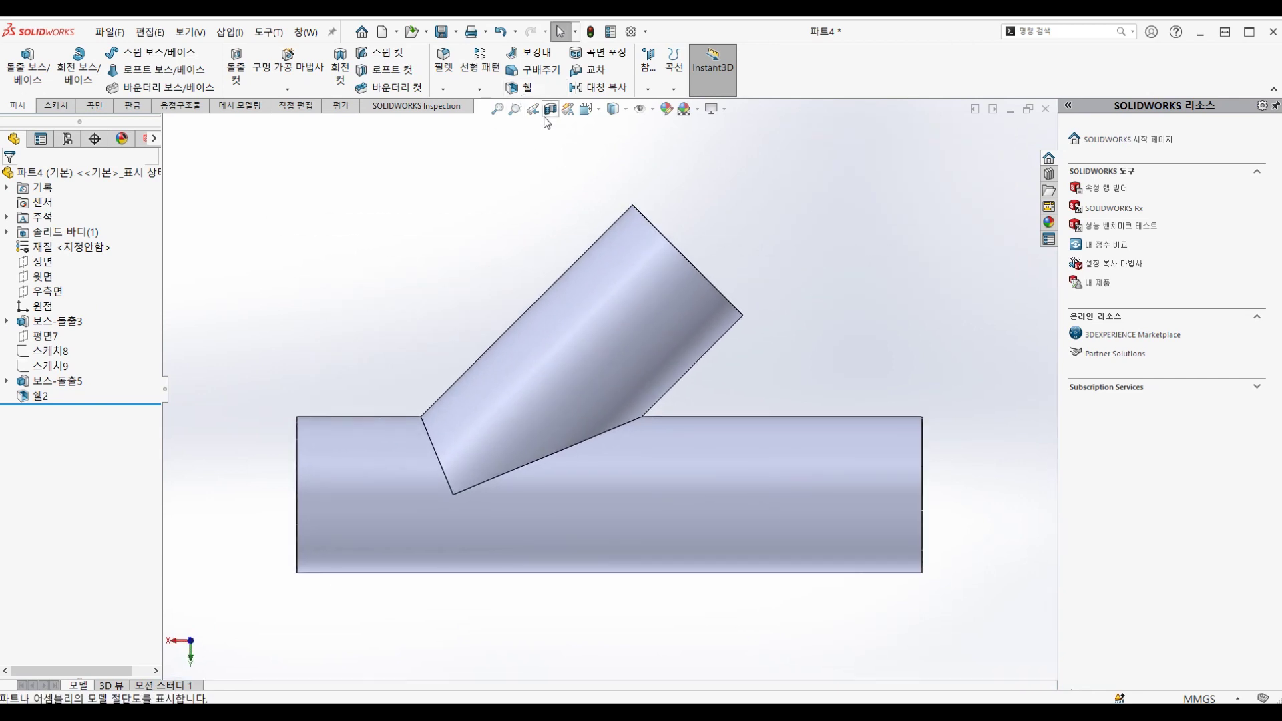
left_click(551, 109)
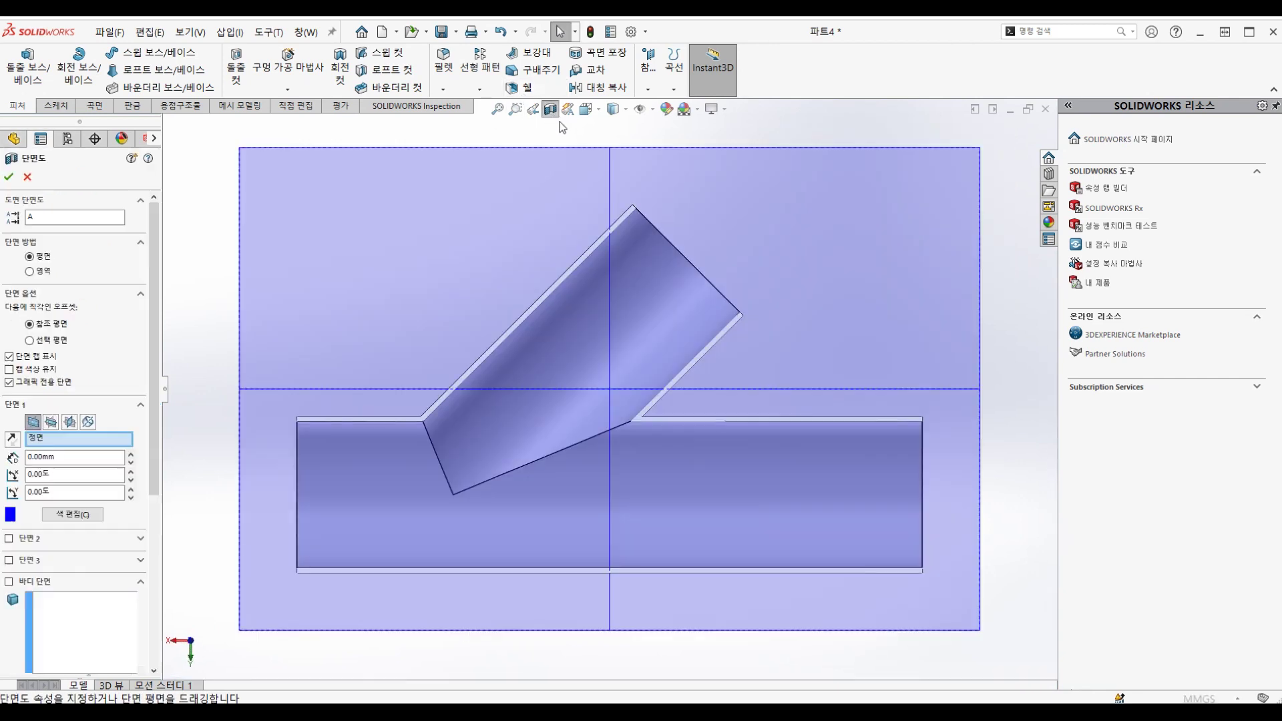
left_click(8, 177)
mouse_move(467, 414)
middle_mouse_down()
mouse_move(564, 513)
mouse_move(534, 445)
middle_mouse_up()
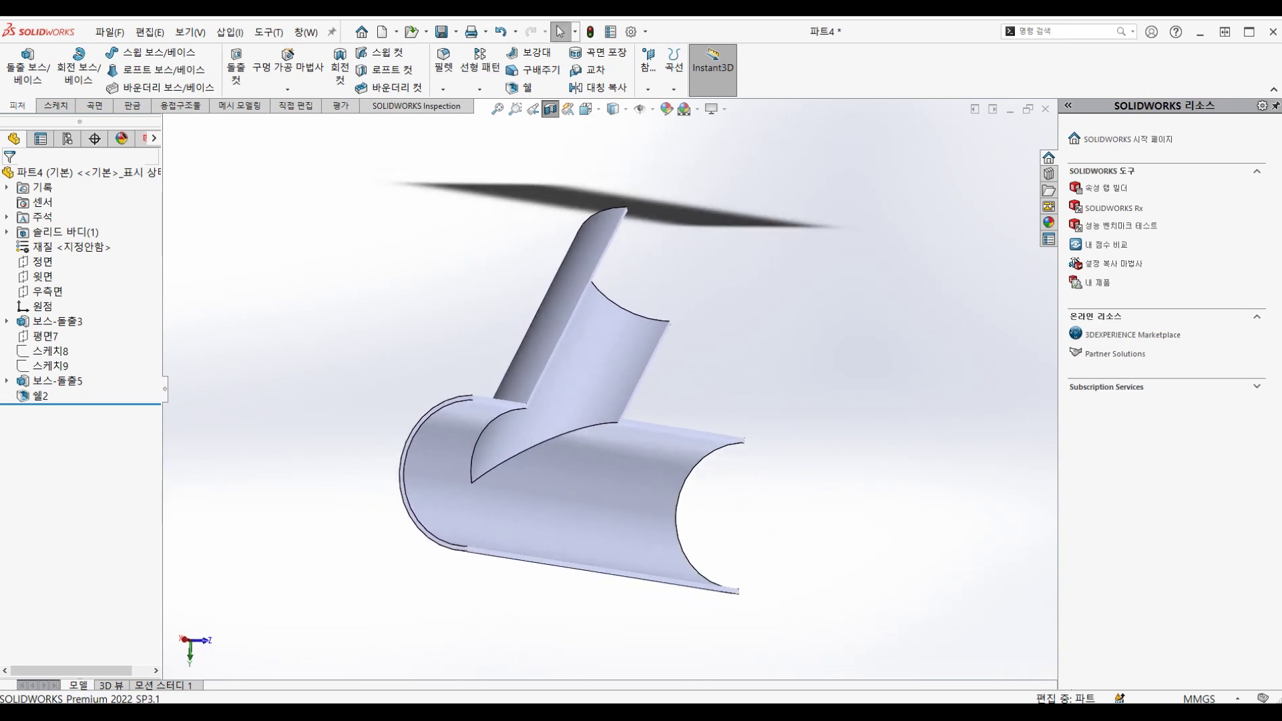